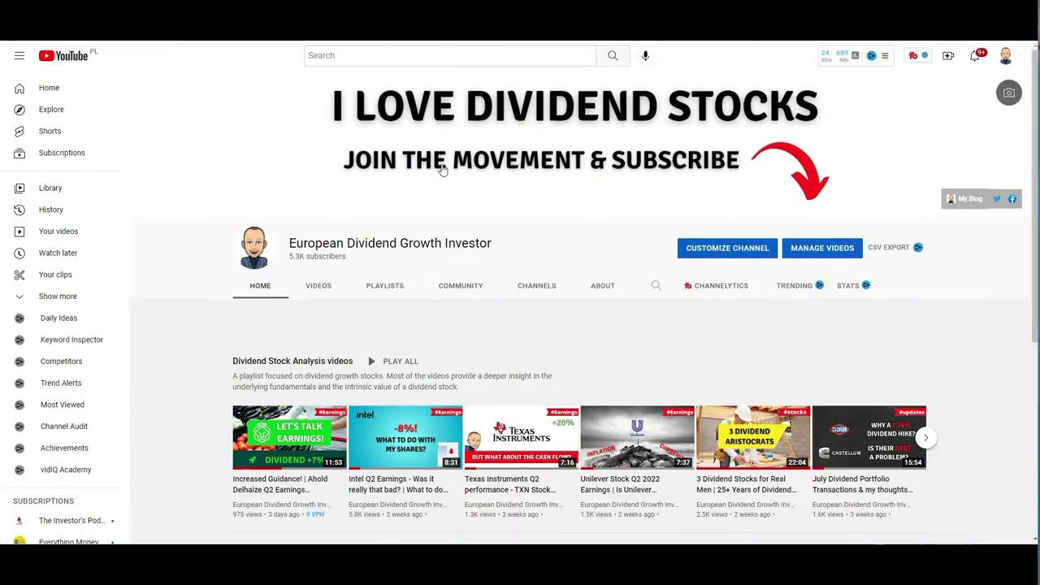
- Look through the video playlists on the YouTube channel's home page
scroll(443, 169, "down", 3)
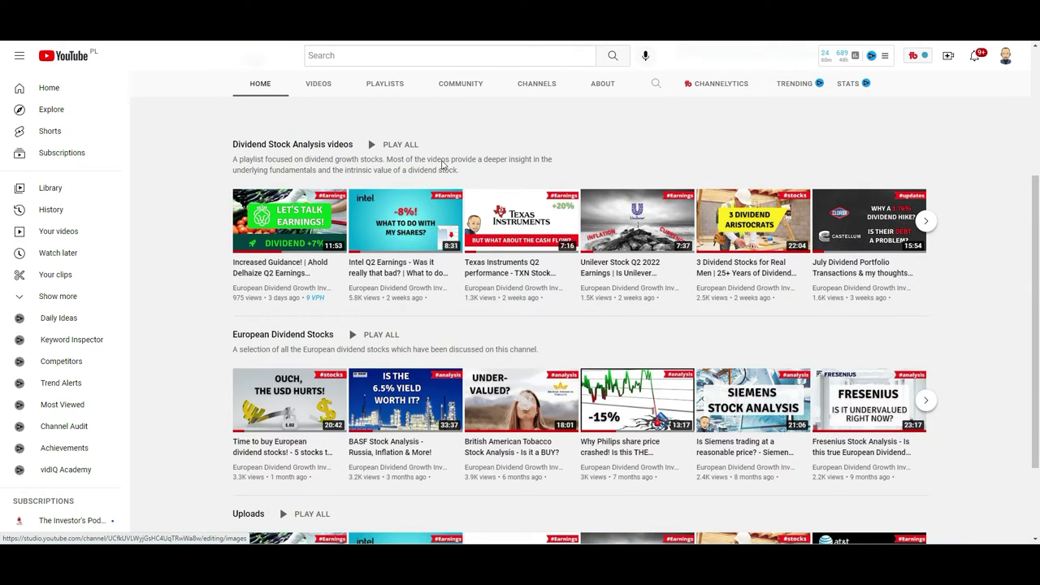
scroll(442, 165, "down", 2)
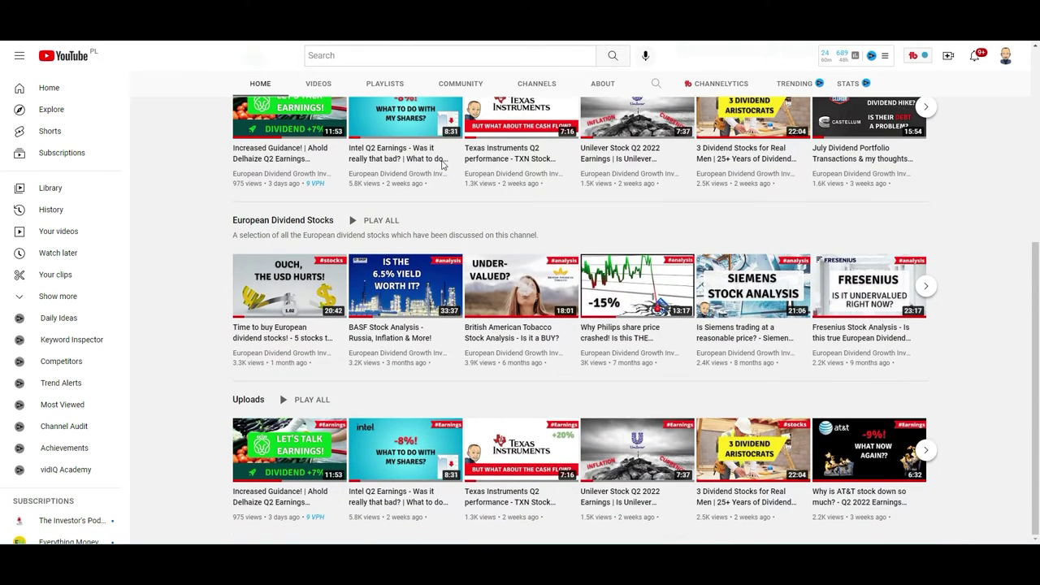
scroll(442, 165, "up", 5)
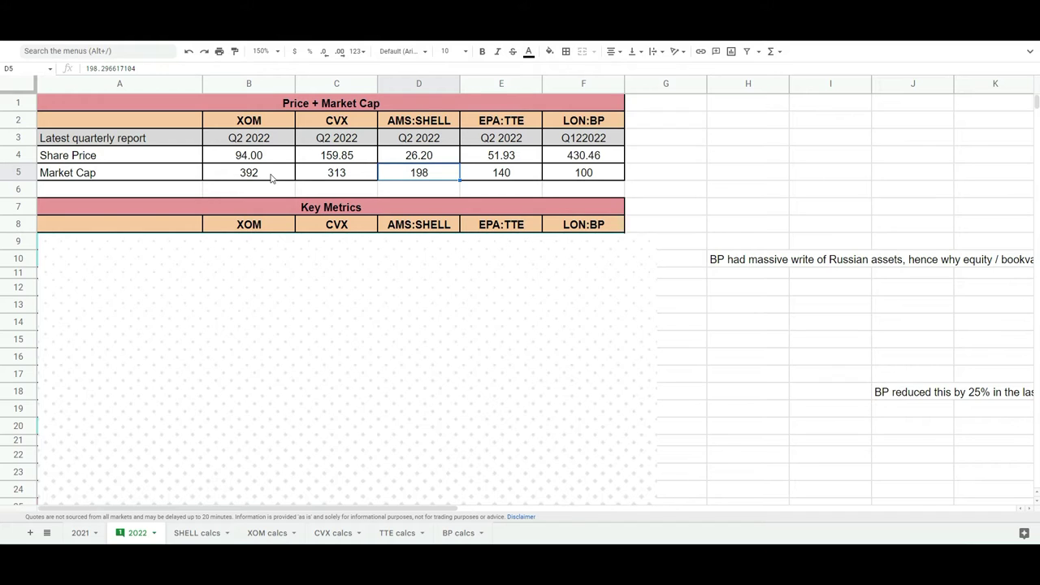
- Switch to the 2022 spreadsheet, go to LON:BP's market cap, and move the dotted cover image down to uncover rows 9 to 11
key("Right")
key("Right")
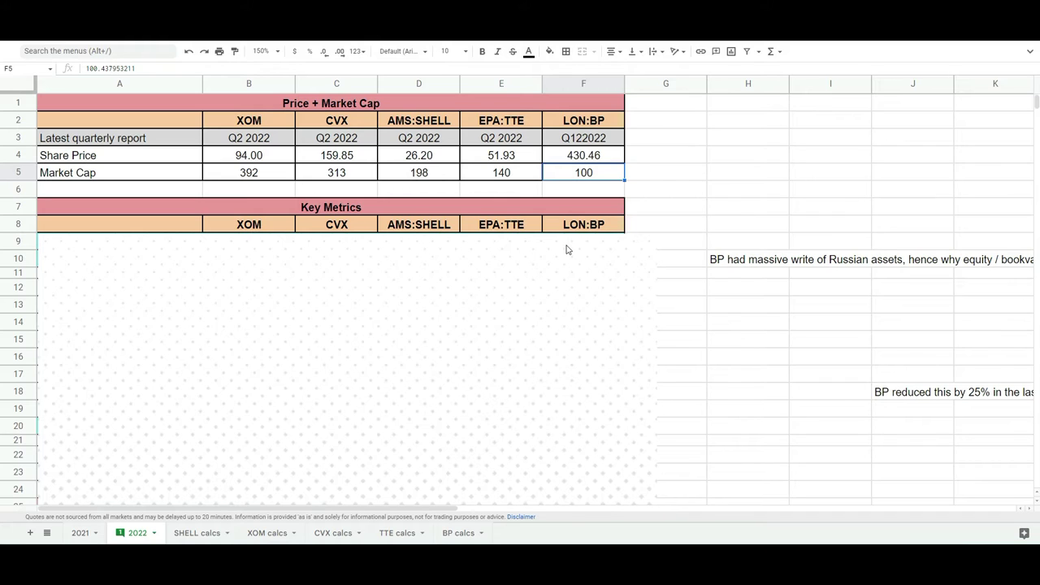
left_click(546, 304)
left_click_drag(547, 304, 539, 352)
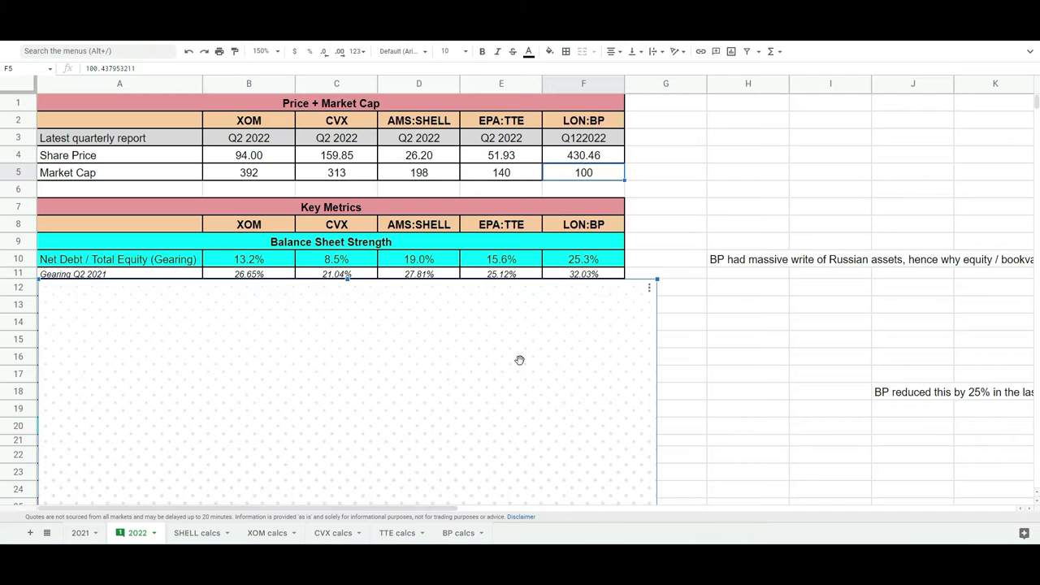
- Compare the current net debt to equity gearing with the Q2 2021 gearing for CVX and XOM
left_click(363, 258)
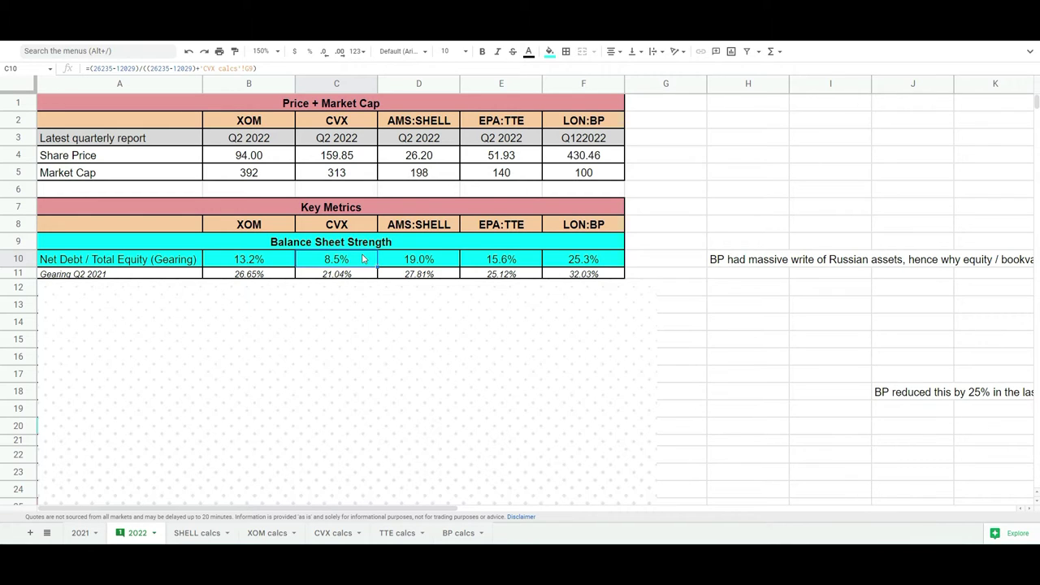
left_click(391, 248)
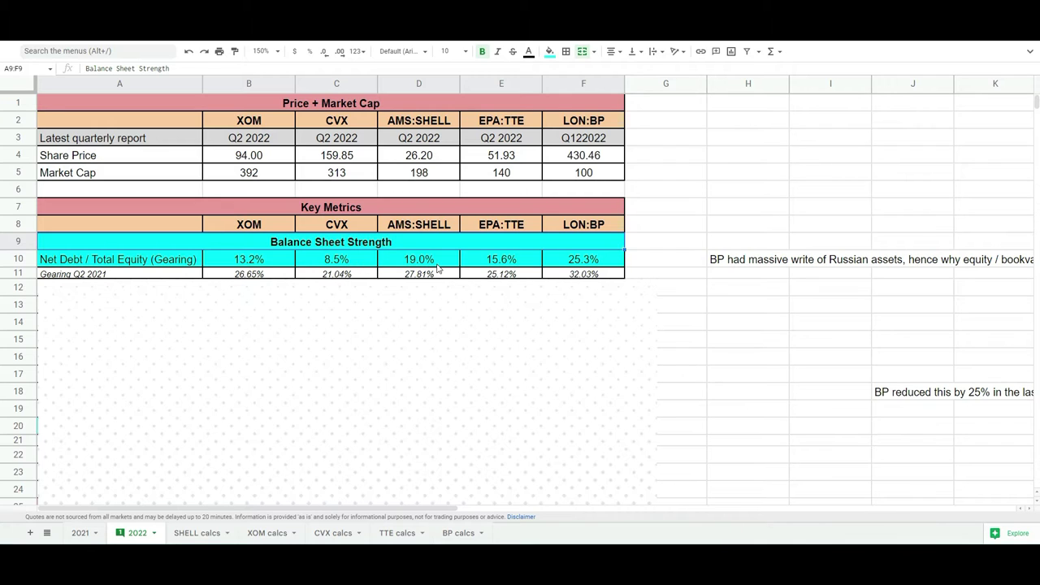
left_click(270, 276)
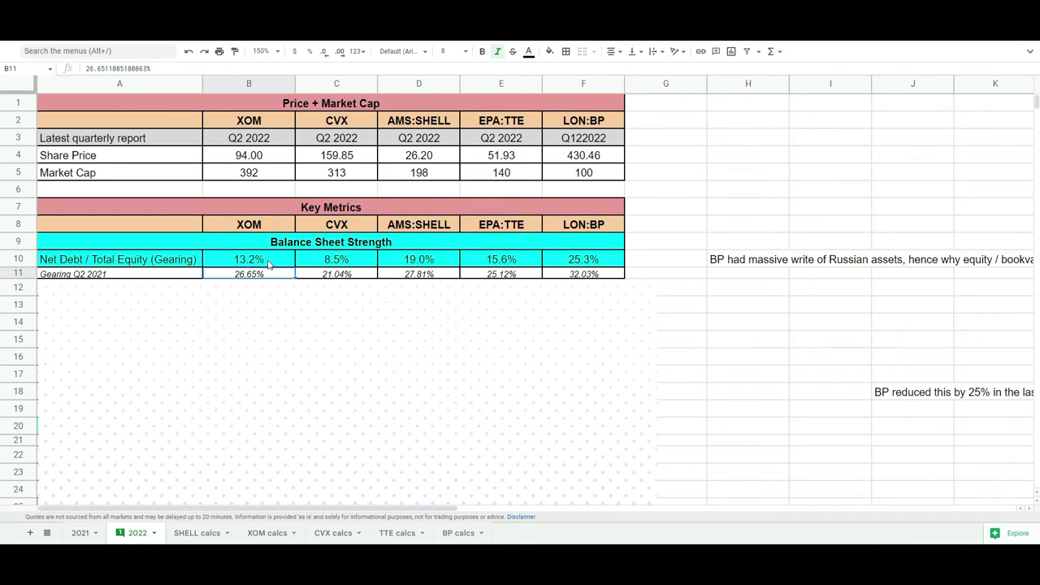
left_click(330, 276)
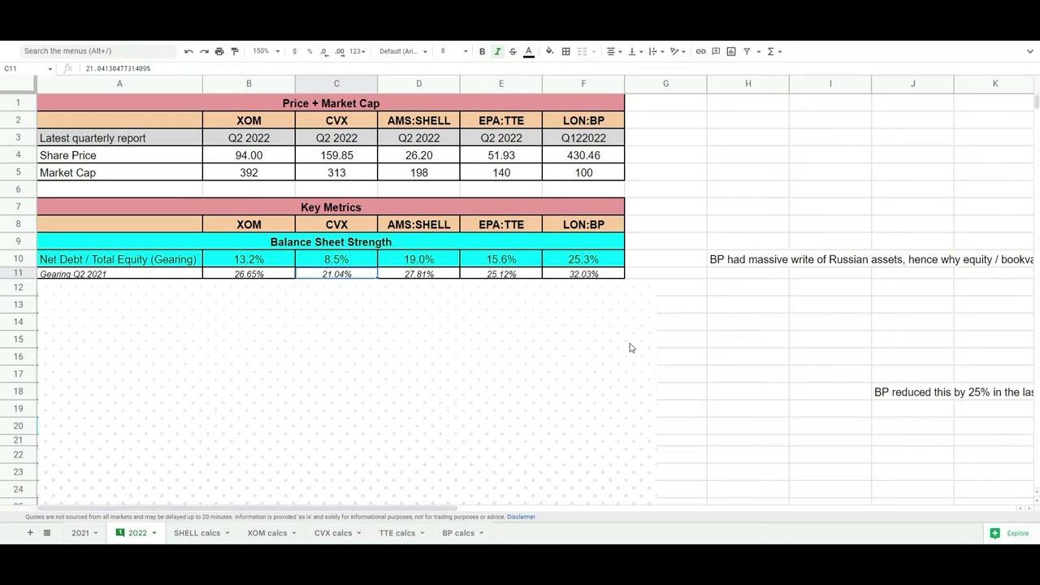
- Move the dotted cover image down to uncover the Oil Price Impact section through row 14
left_click(550, 351)
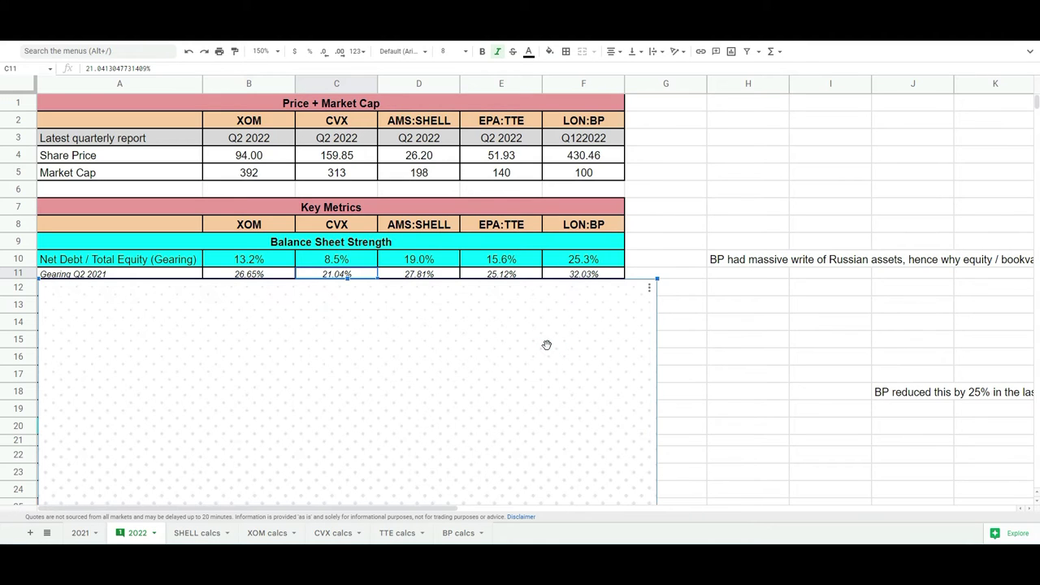
scroll(496, 345, "down", 1)
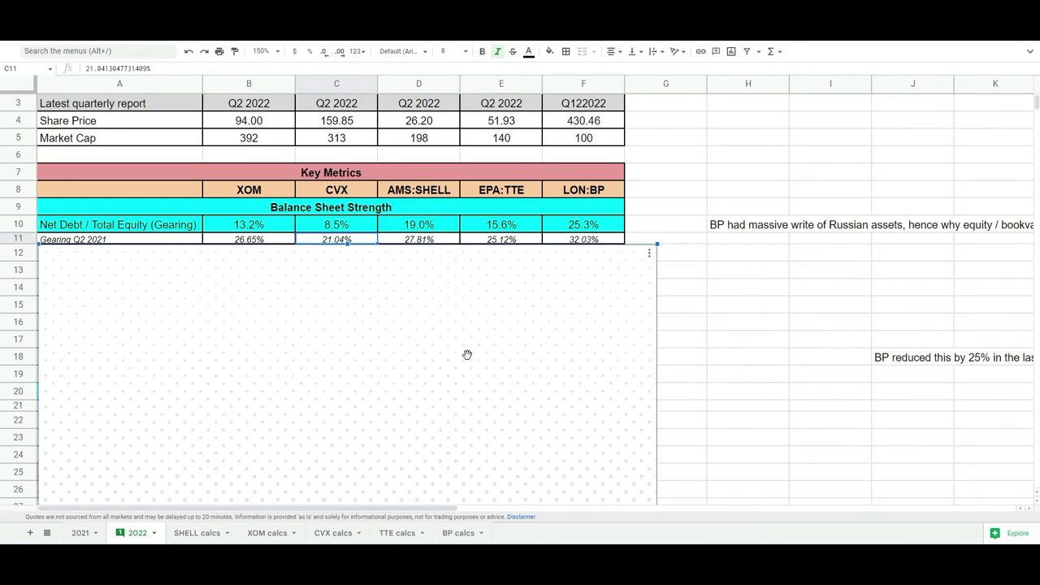
left_click_drag(467, 354, 430, 397)
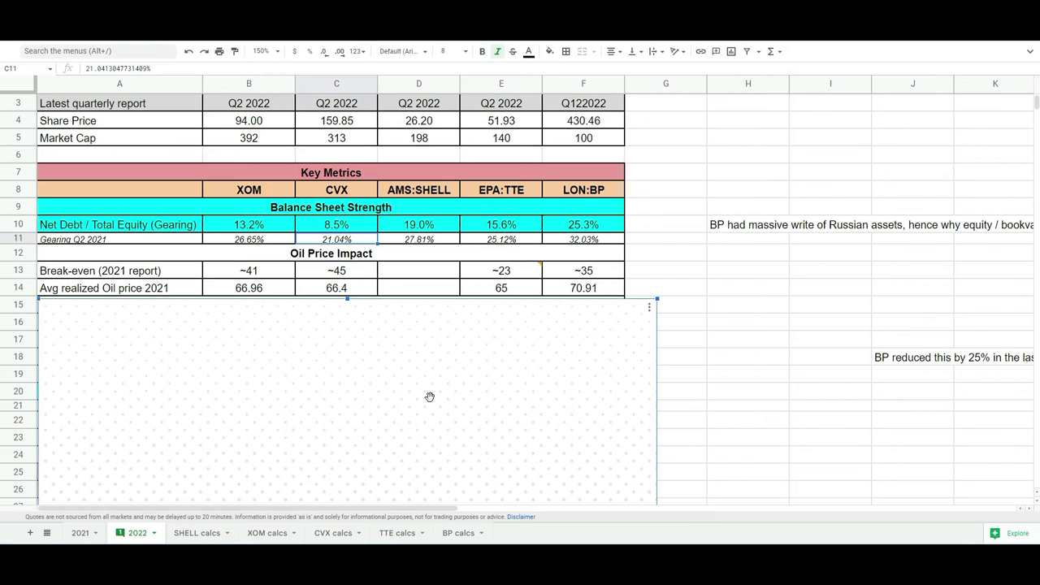
- Read the comment on EPA:TTE's break-even price, close it, and inspect XOM's gearing formula
mouse_move(493, 273)
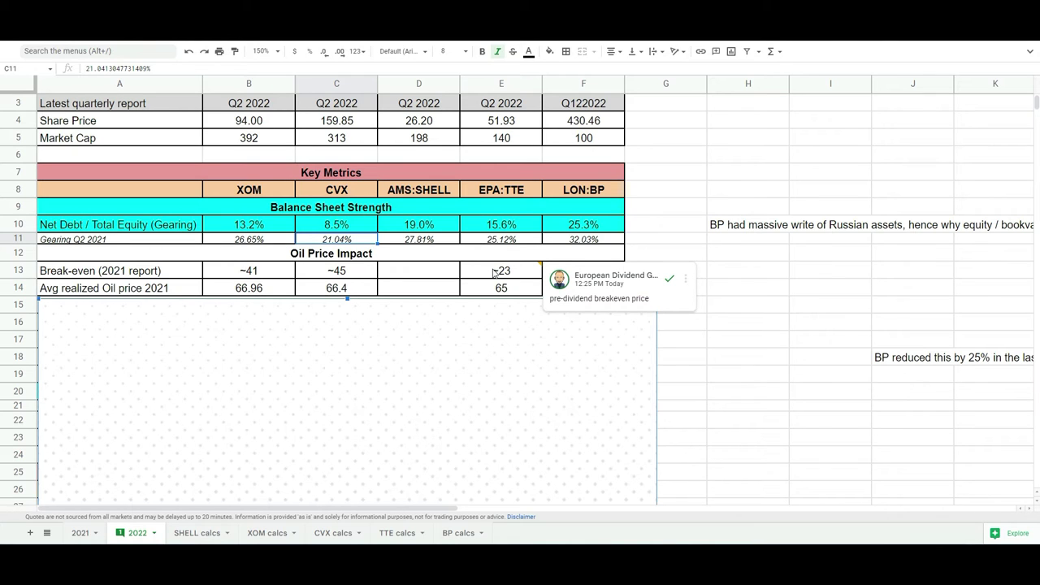
left_click(493, 273)
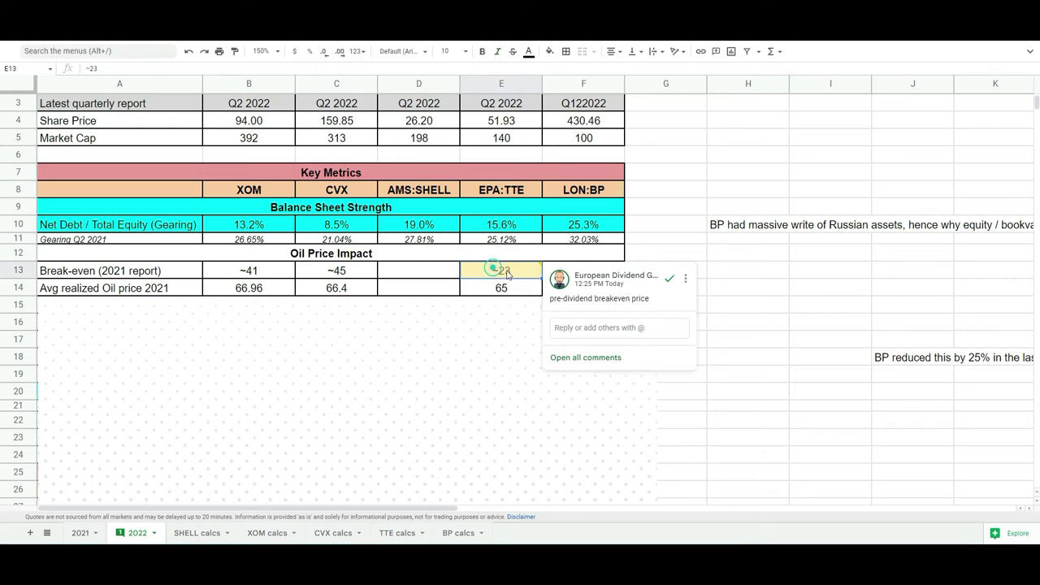
left_click(711, 273)
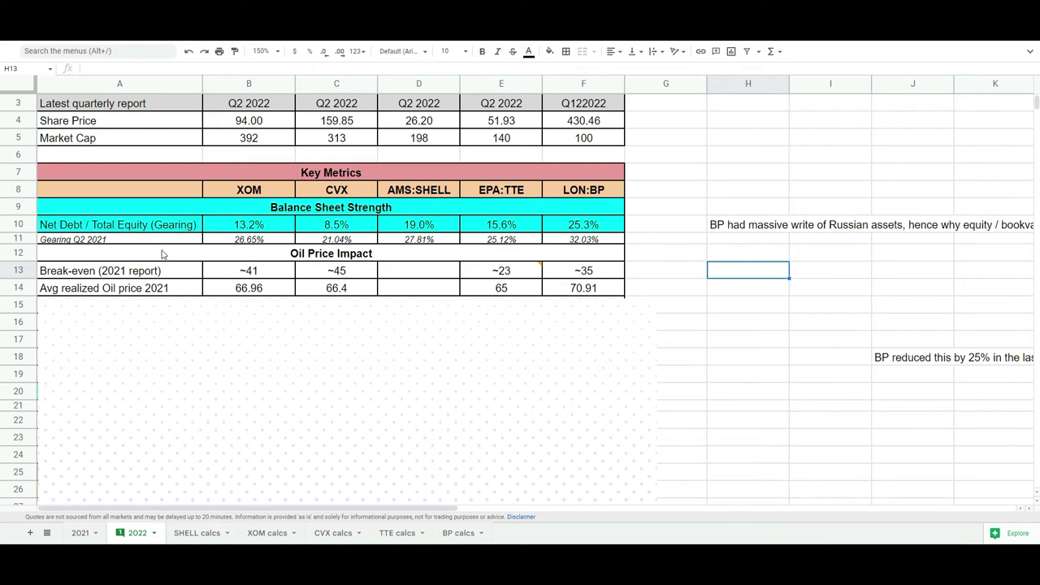
left_click(171, 231)
left_click(212, 231)
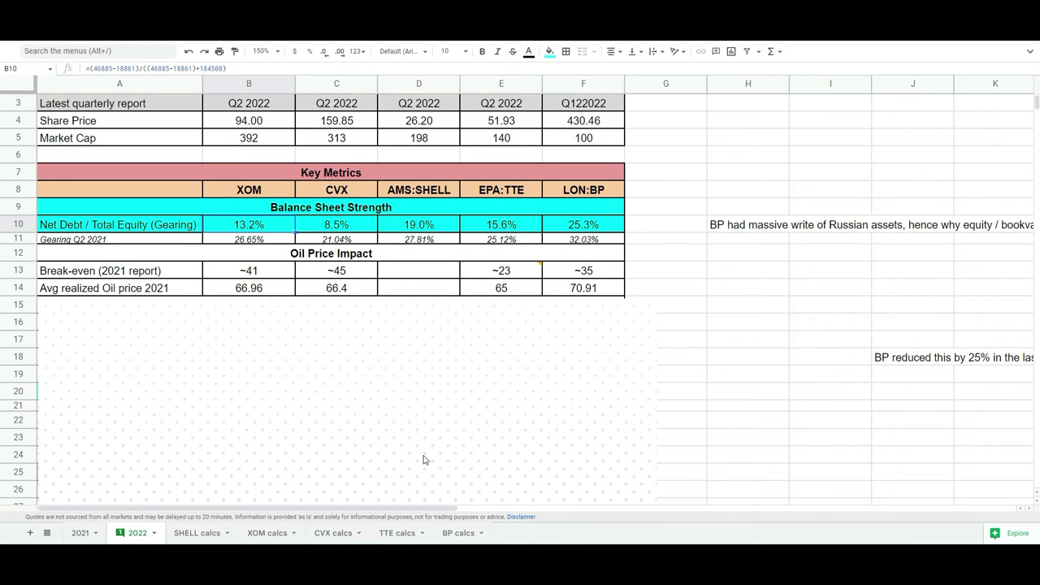
scroll(422, 459, "down", 1)
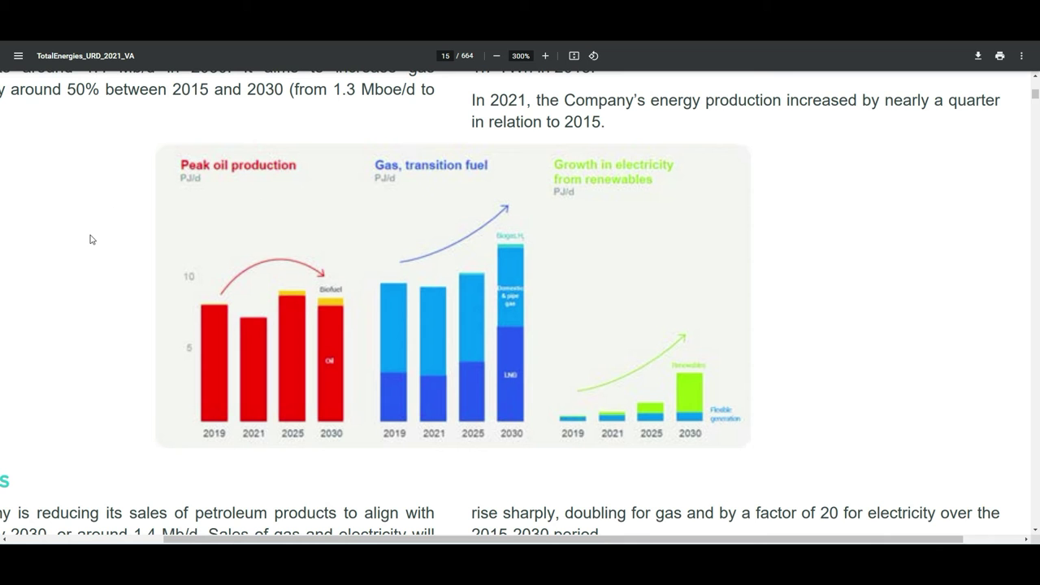
- Examine the TotalEnergies production charts, and highlight the $19-22 and $23-27 billion capital expenditure ranges in Shell's 2021 annual report
scroll(92, 239, "up", 1)
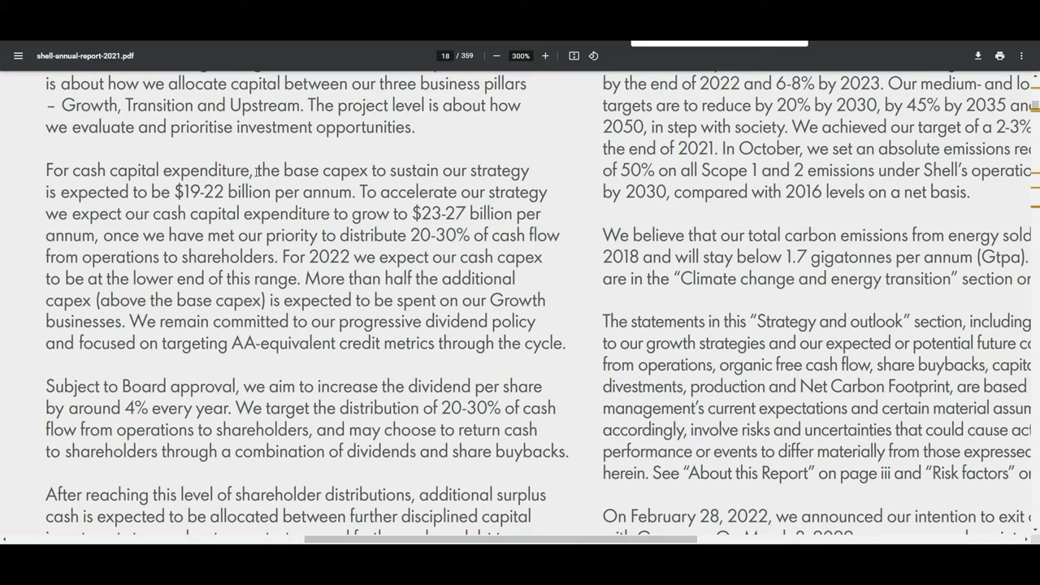
left_click_drag(323, 171, 540, 176)
left_click_drag(174, 192, 224, 192)
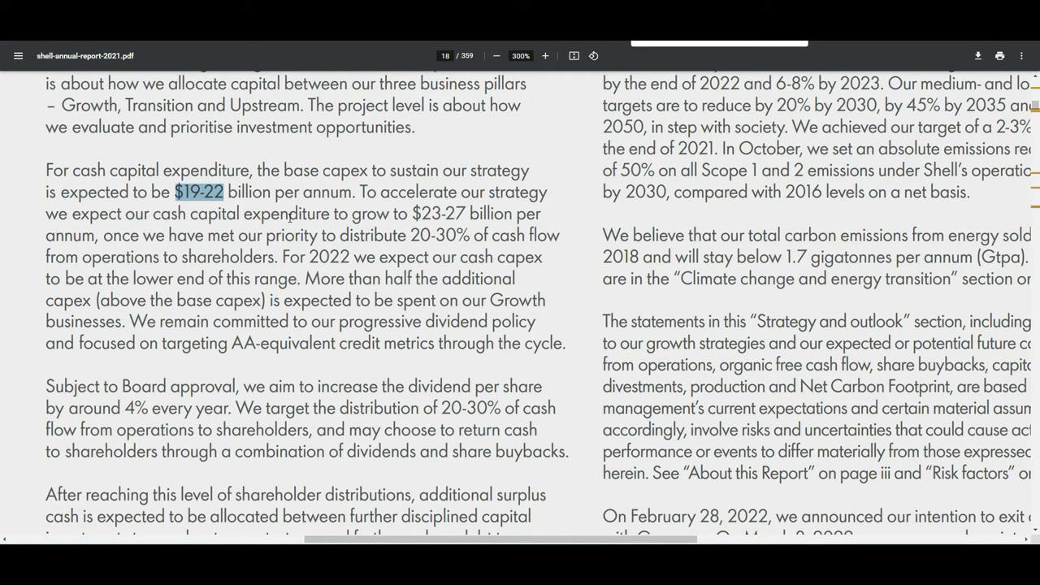
left_click_drag(406, 216, 468, 215)
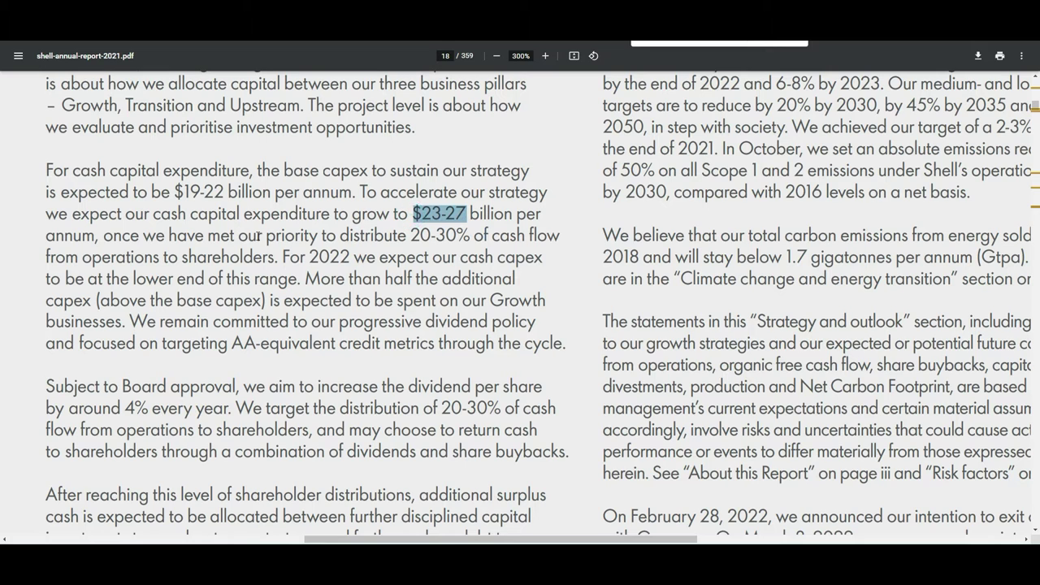
left_click(353, 239)
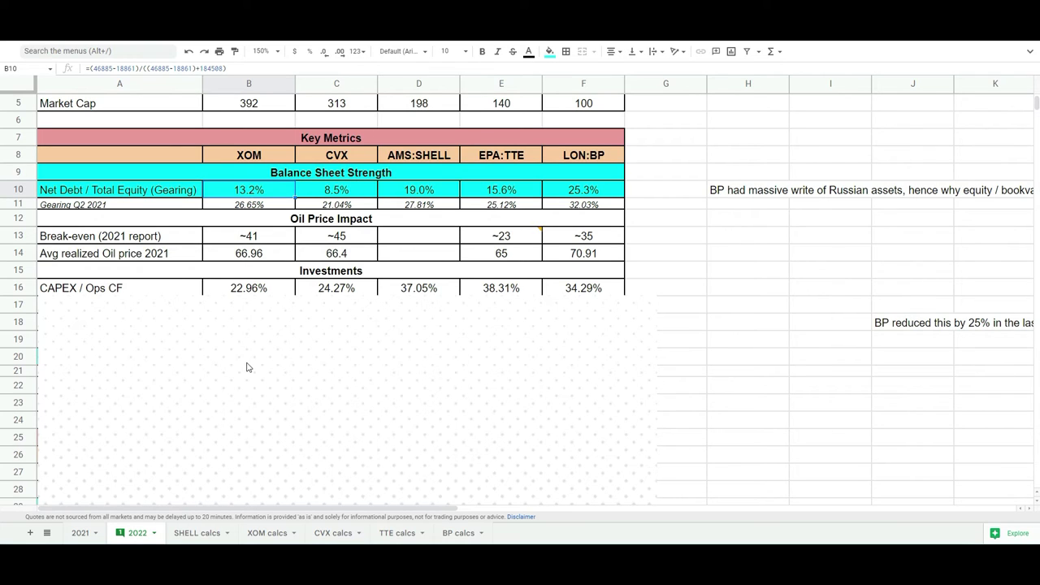
- Move the dotted cover image down to uncover the Oil Reserves section through row 22
left_click(253, 369)
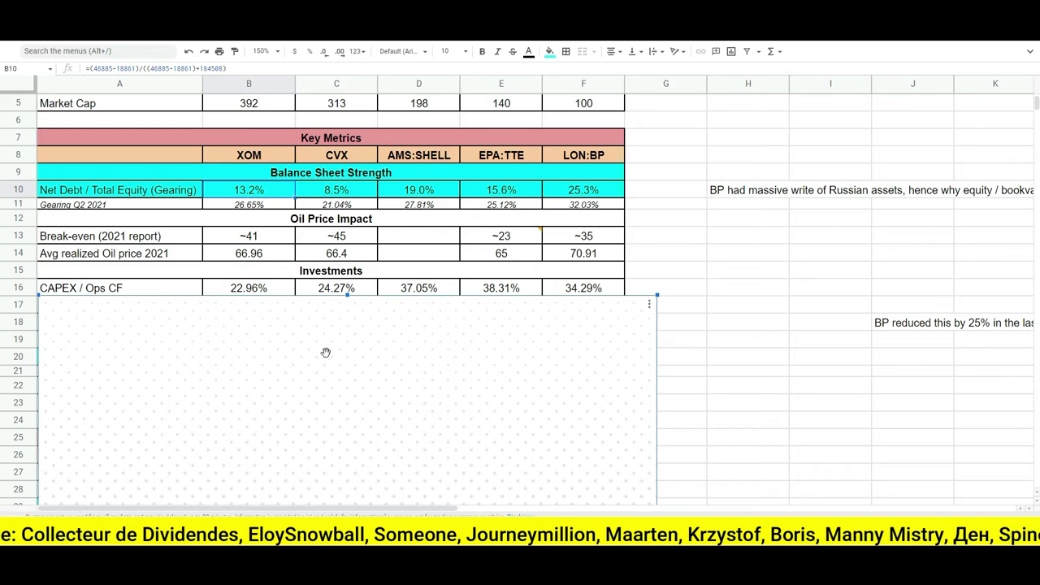
scroll(325, 351, "down", 1)
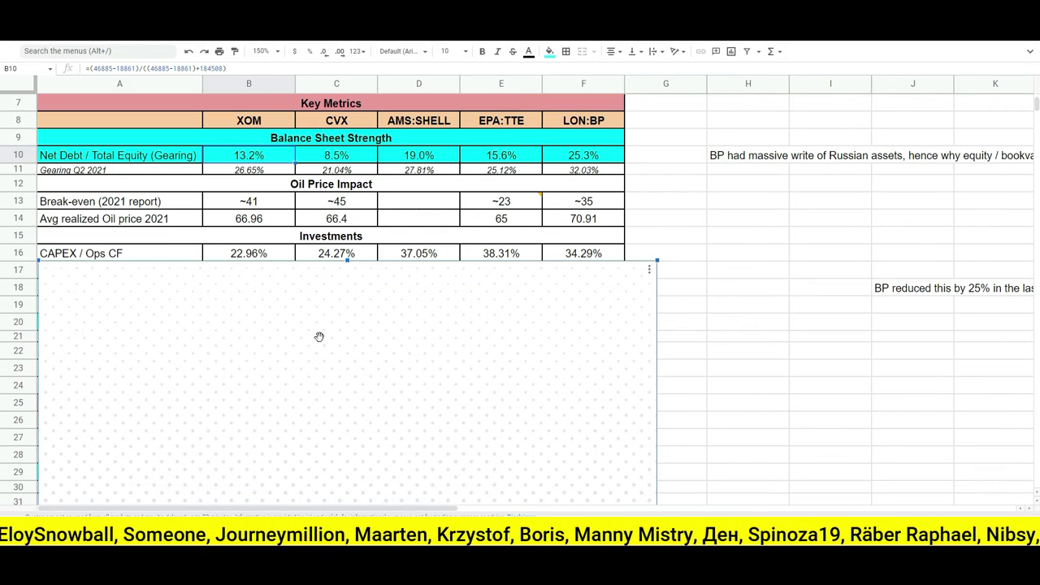
left_click_drag(309, 398, 295, 438)
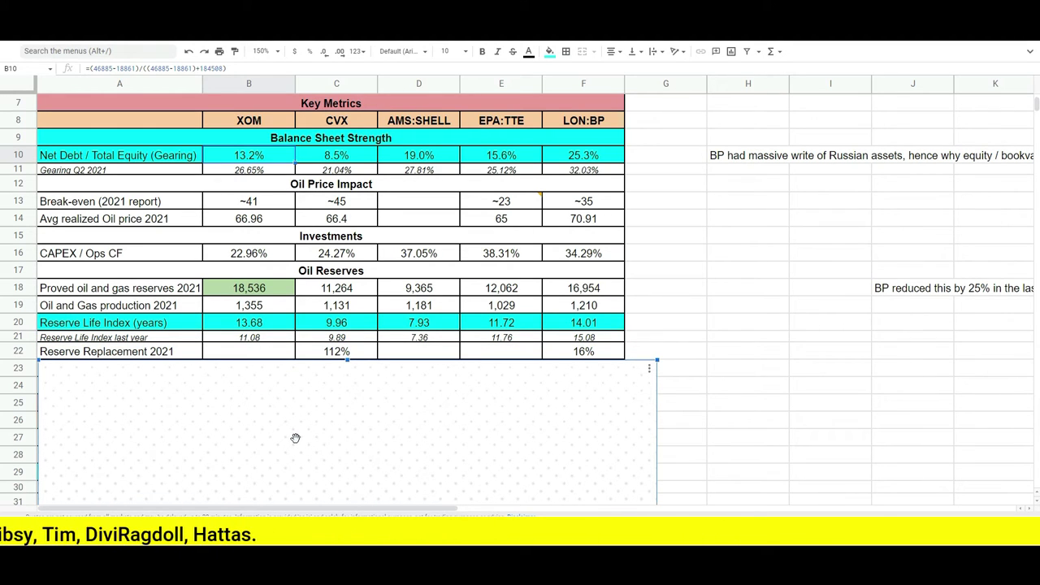
- Compare this year's and last year's Reserve Life Index across the oil companies, and check LON:BP's 2021 reserve replacement
left_click(98, 328)
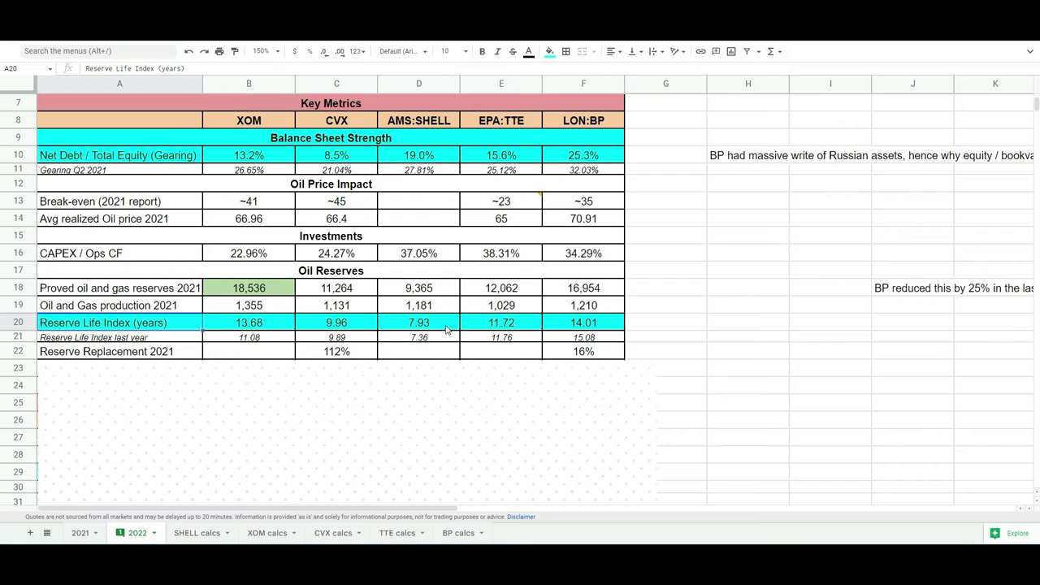
left_click(386, 324)
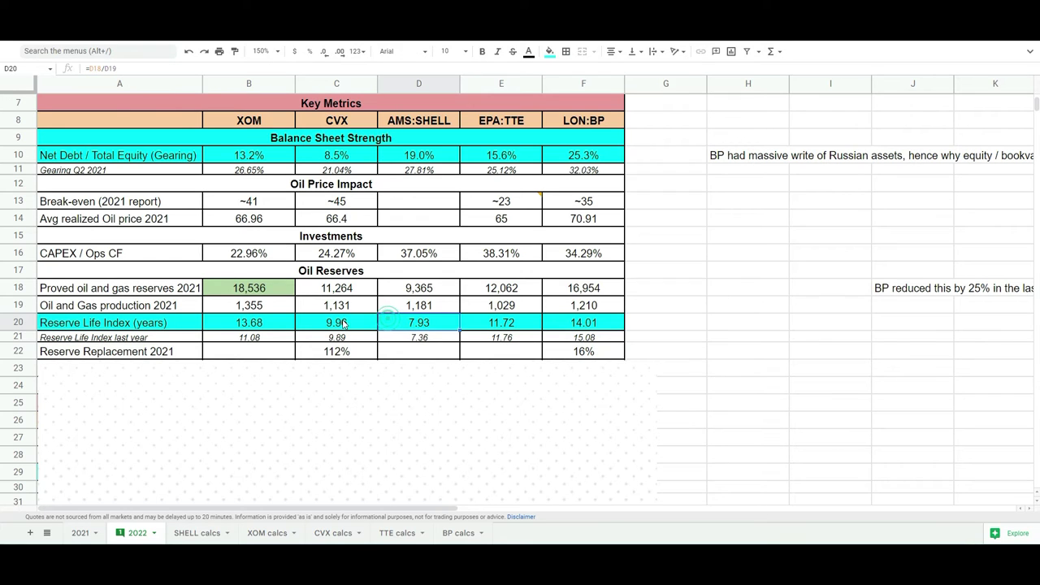
left_click(348, 324)
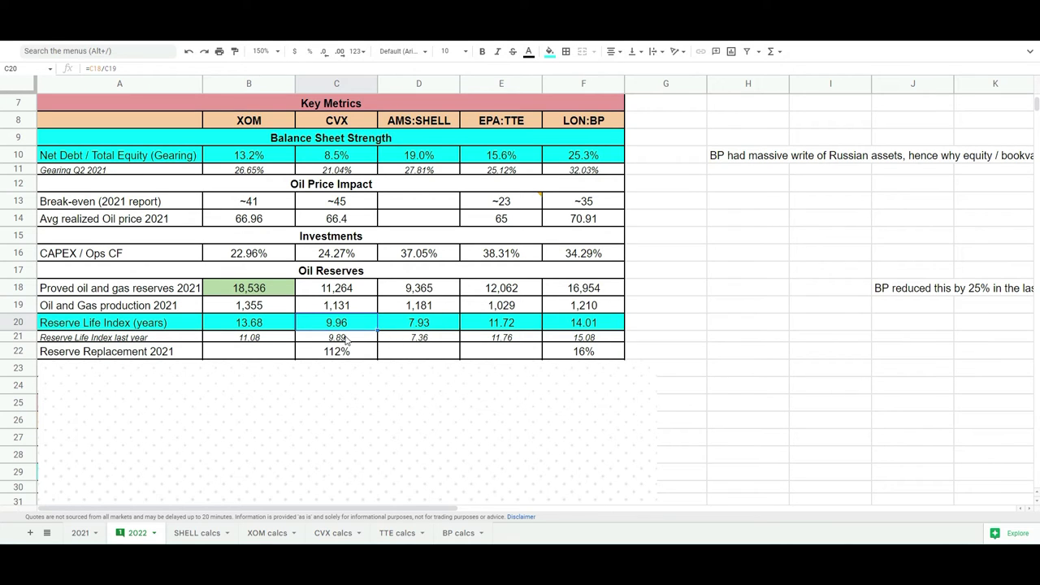
left_click(348, 338)
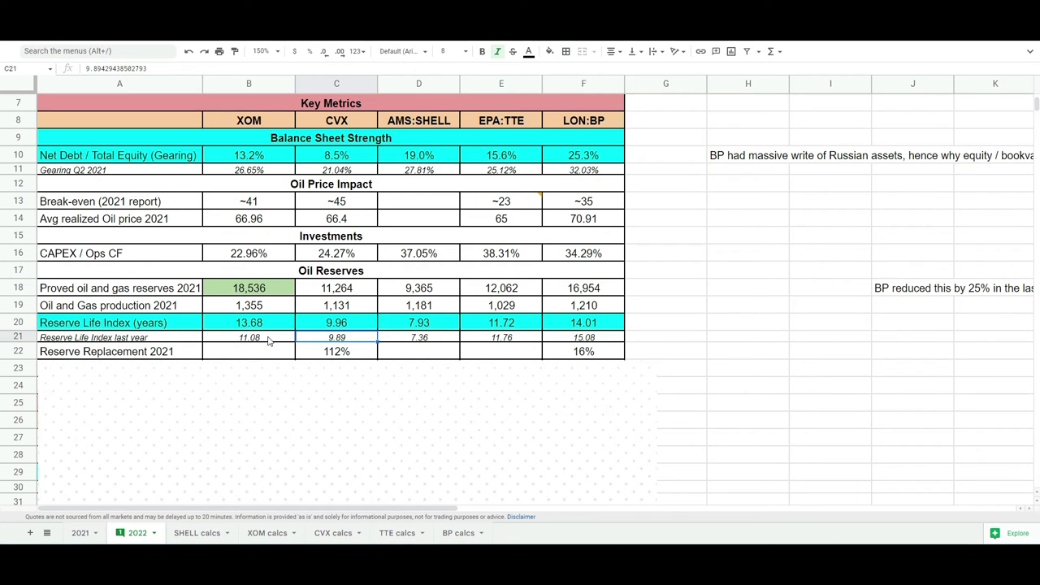
left_click(270, 337)
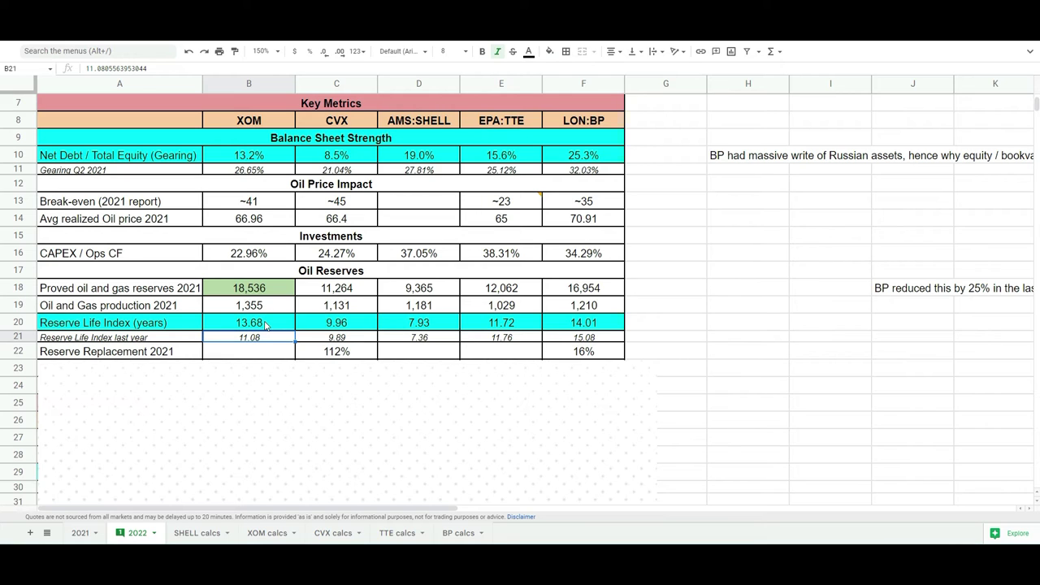
left_click(265, 325)
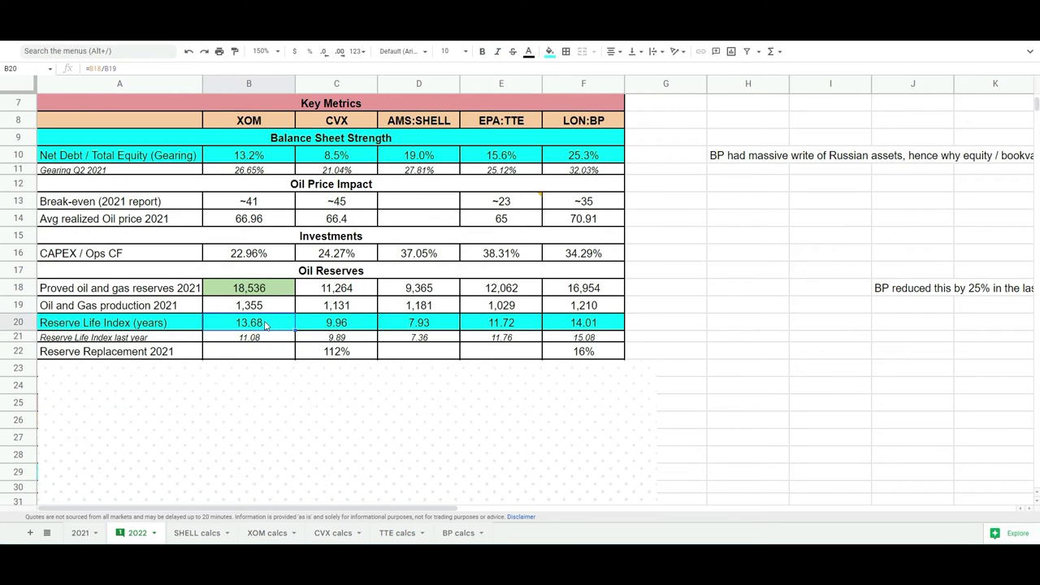
key("ctrl+Right")
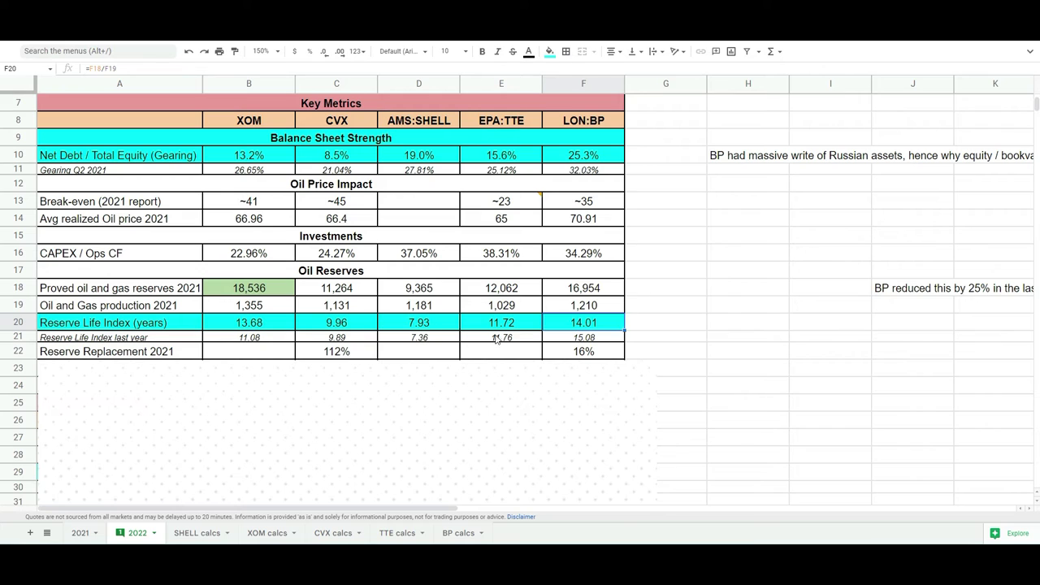
left_click(595, 341)
left_click(590, 354)
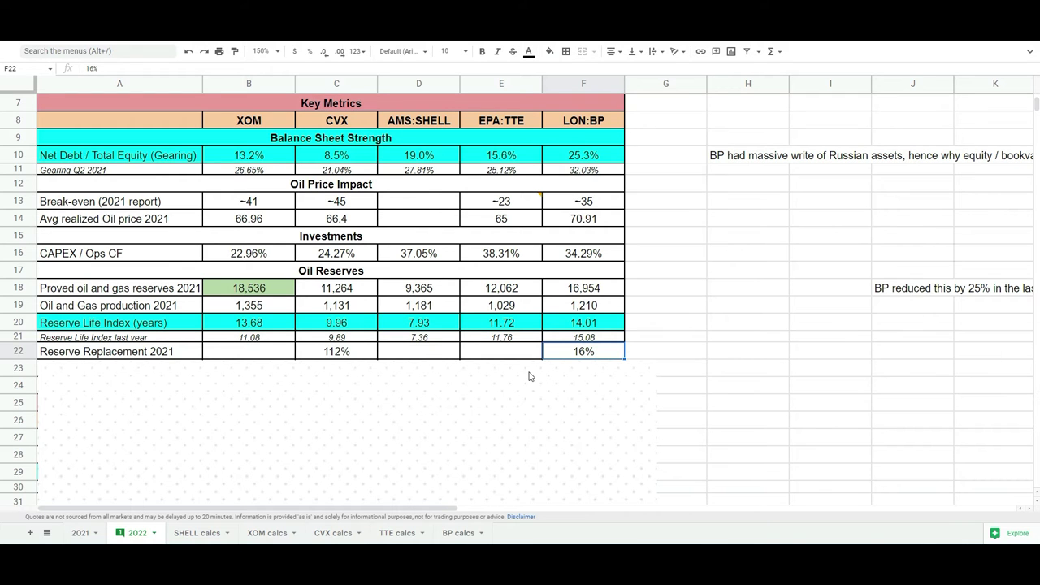
- Move the dotted cover image down to uncover the TTM numbers table through row 36, and select XOM's Cash Flow from Operations
scroll(525, 379, "down", 4)
left_click(343, 287)
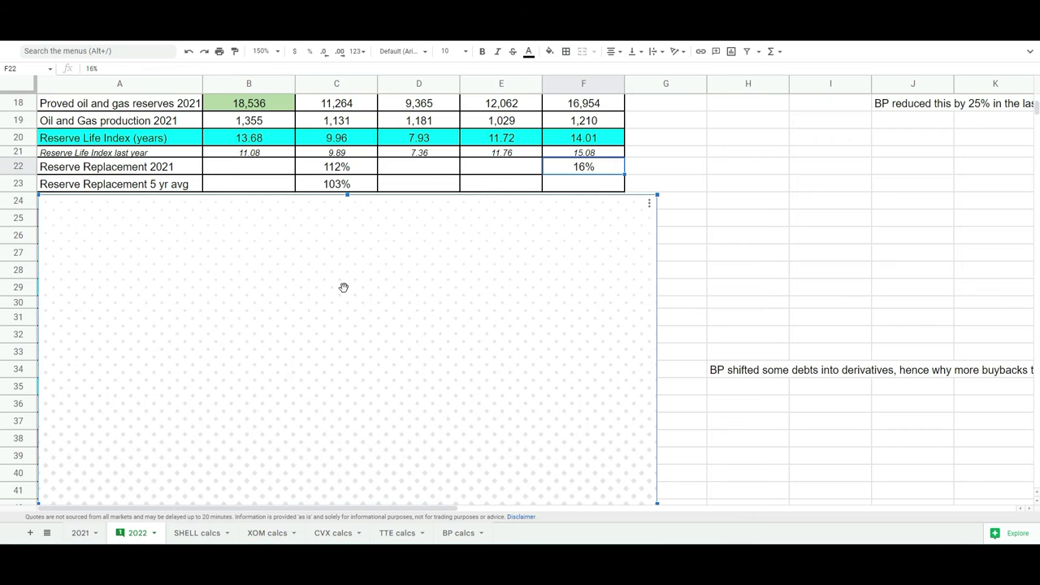
left_click_drag(230, 229, 220, 463)
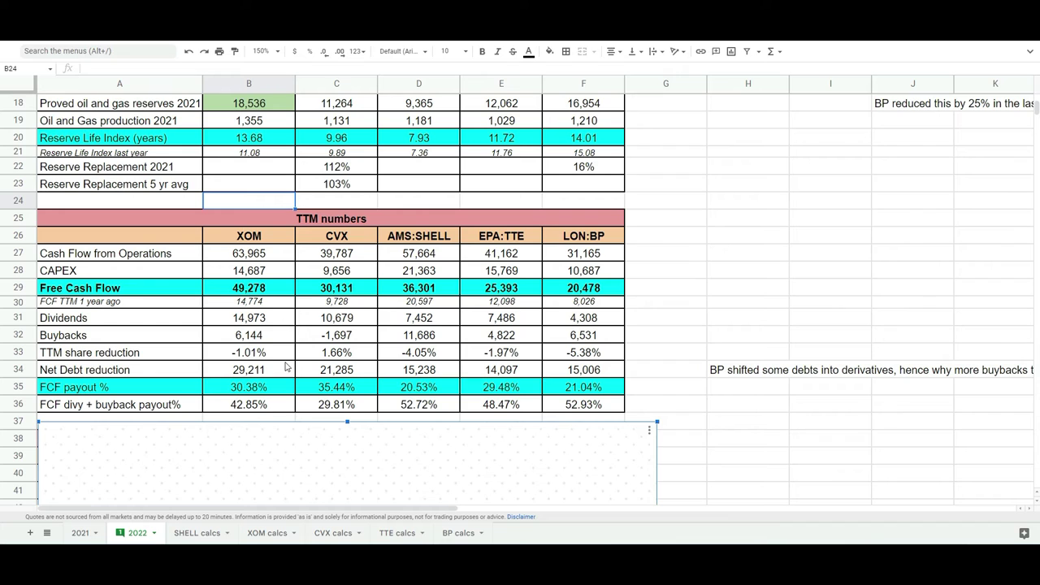
left_click(248, 253)
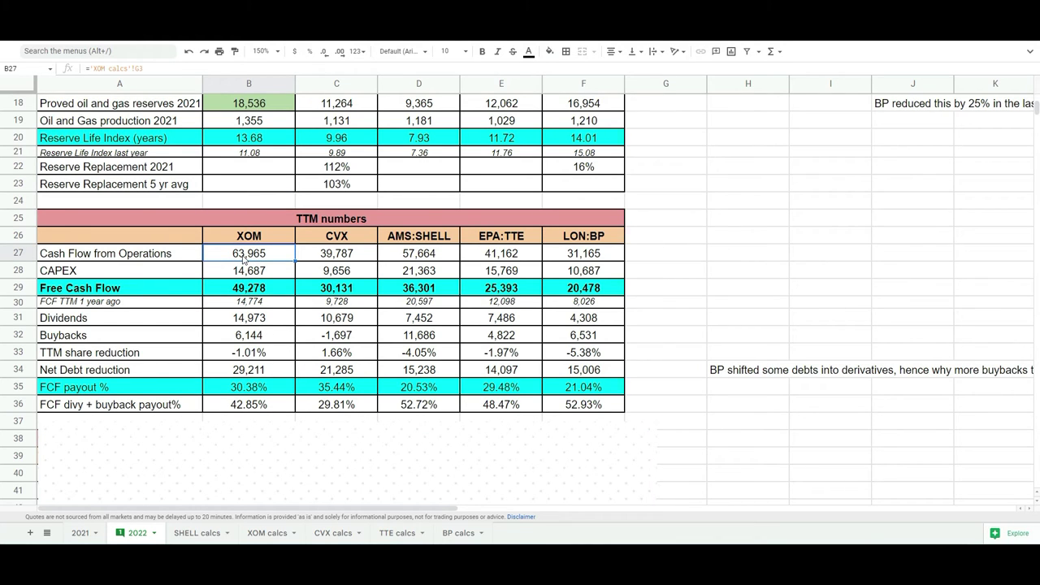
- Check AMS:SHELL's Cash Flow from Operations, and compare XOM's and AMS:SHELL's free cash flow from one year ago
left_click(403, 260)
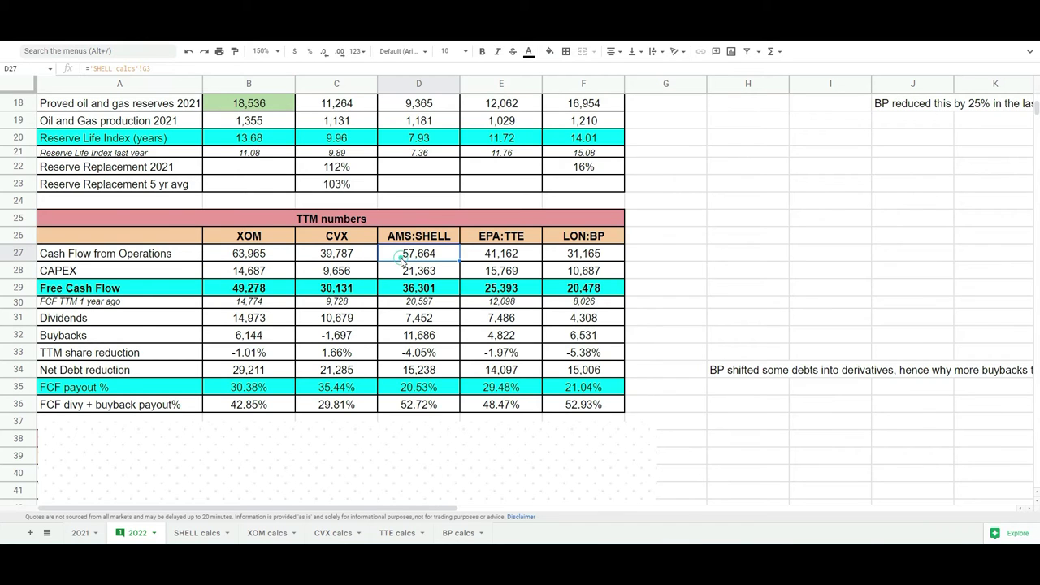
scroll(402, 260, "down", 1)
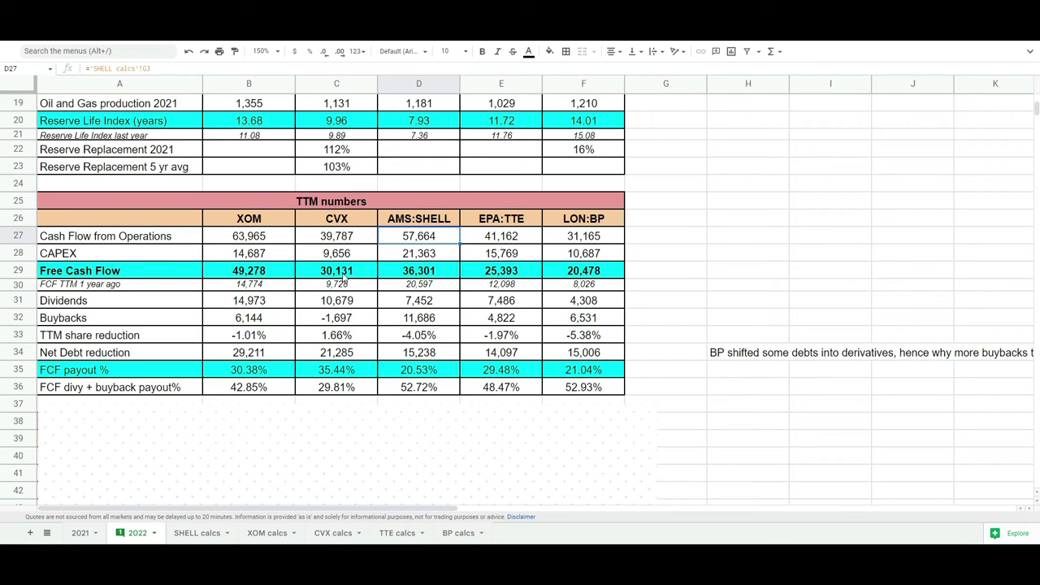
left_click(275, 290)
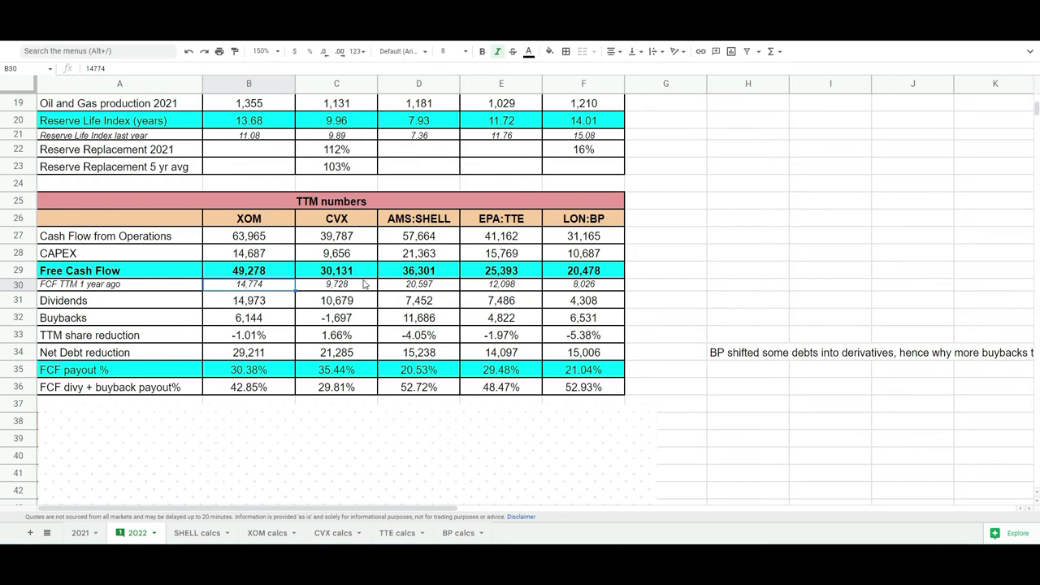
left_click(422, 290)
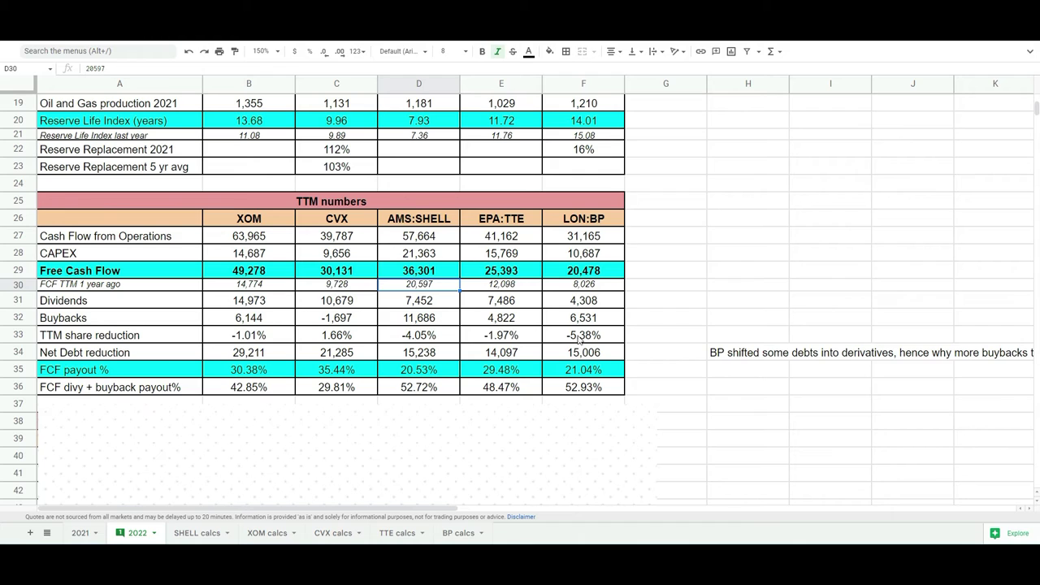
- Review the TTM share reduction of AMS:SHELL, LON:BP and CVX, and check XOM's Net Debt reduction
left_click(435, 344)
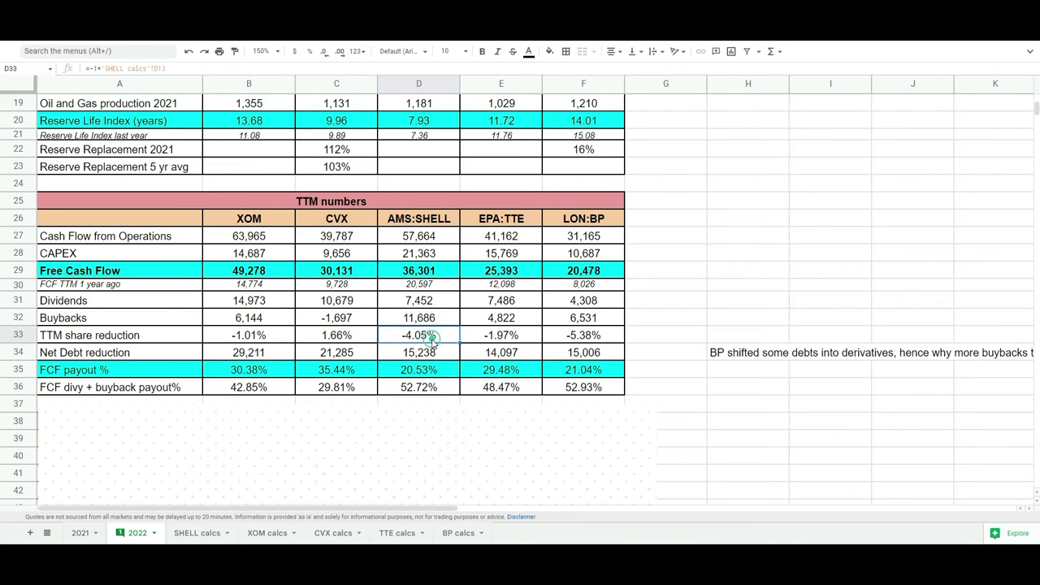
left_click(562, 338)
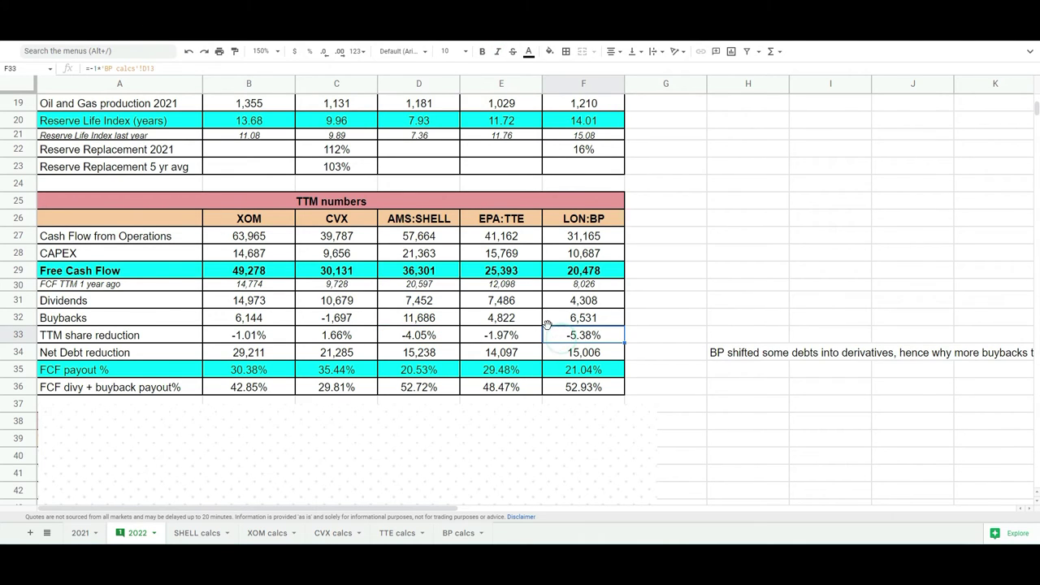
left_click(347, 341)
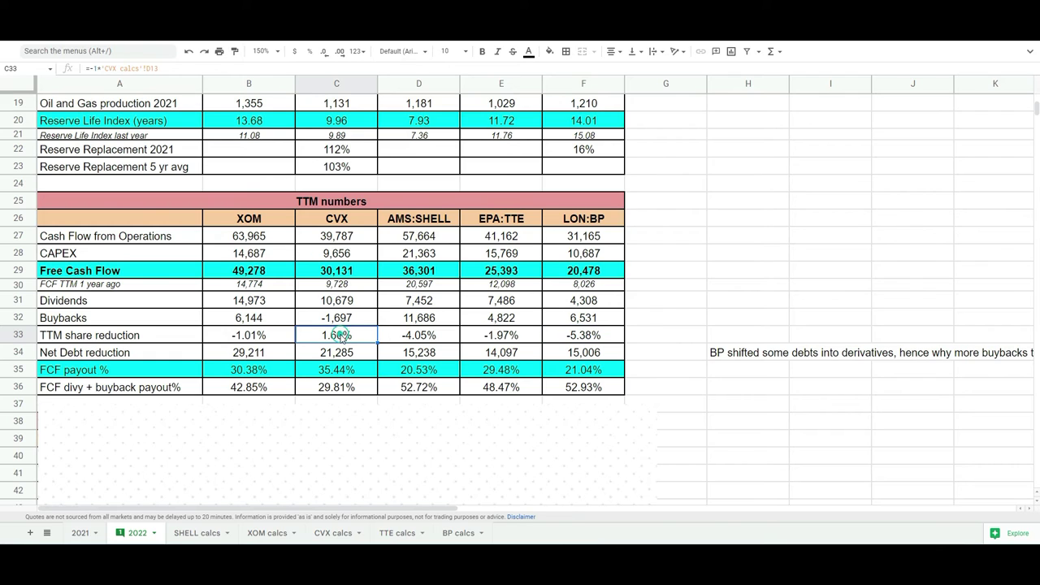
left_click(267, 354)
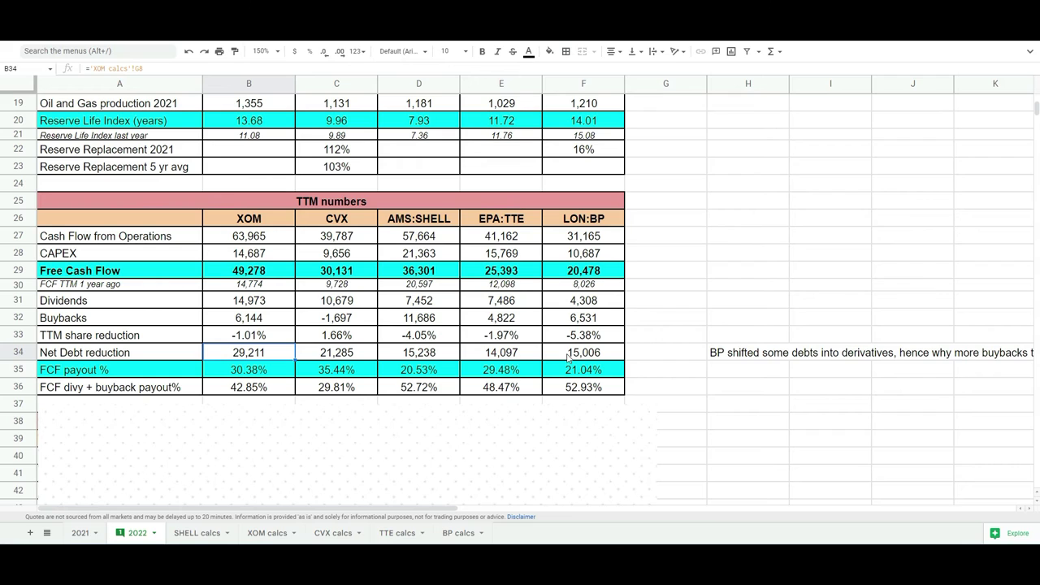
- Compare the FCF payout % of XOM, AMS:SHELL and LON:BP, and check CVX's combined dividend and buyback payout
left_click(265, 372)
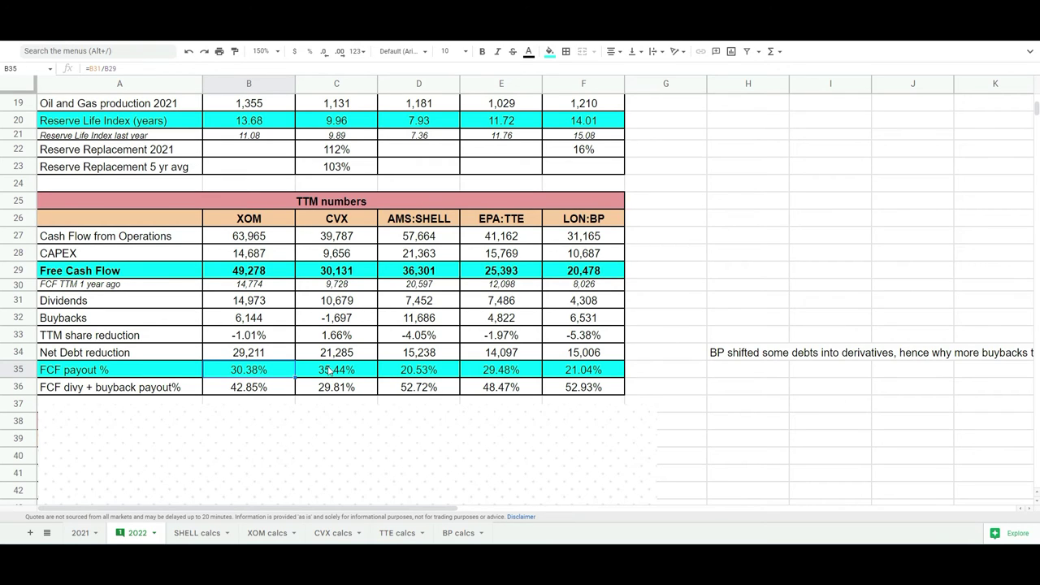
left_click(438, 374)
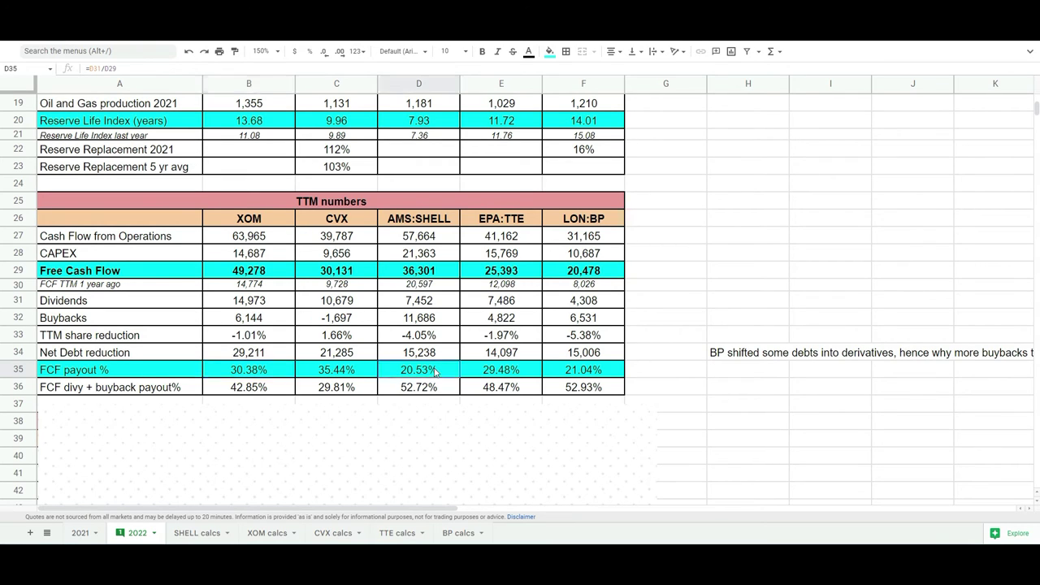
left_click(563, 376)
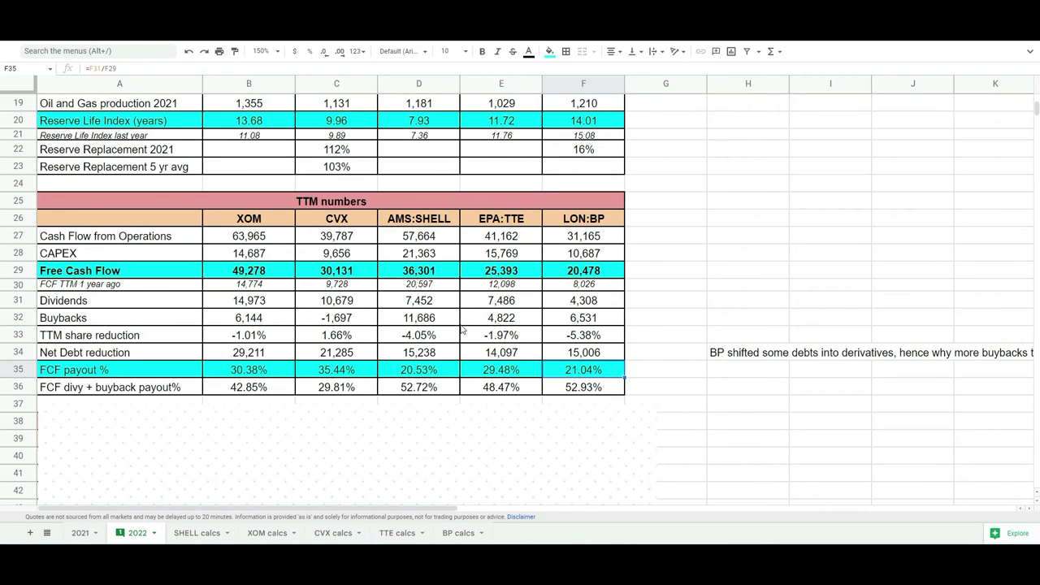
left_click(141, 391)
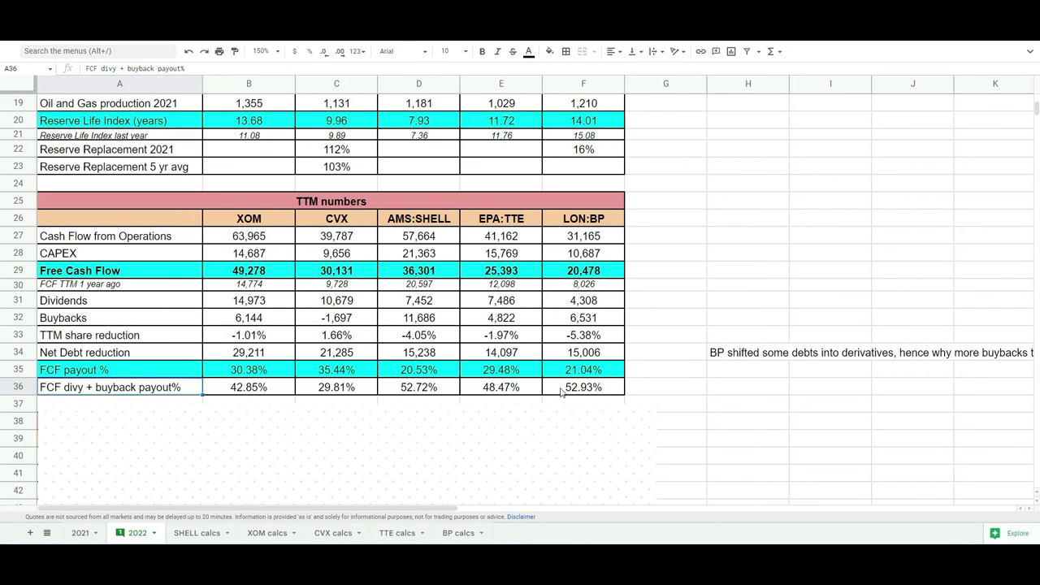
left_click(309, 390)
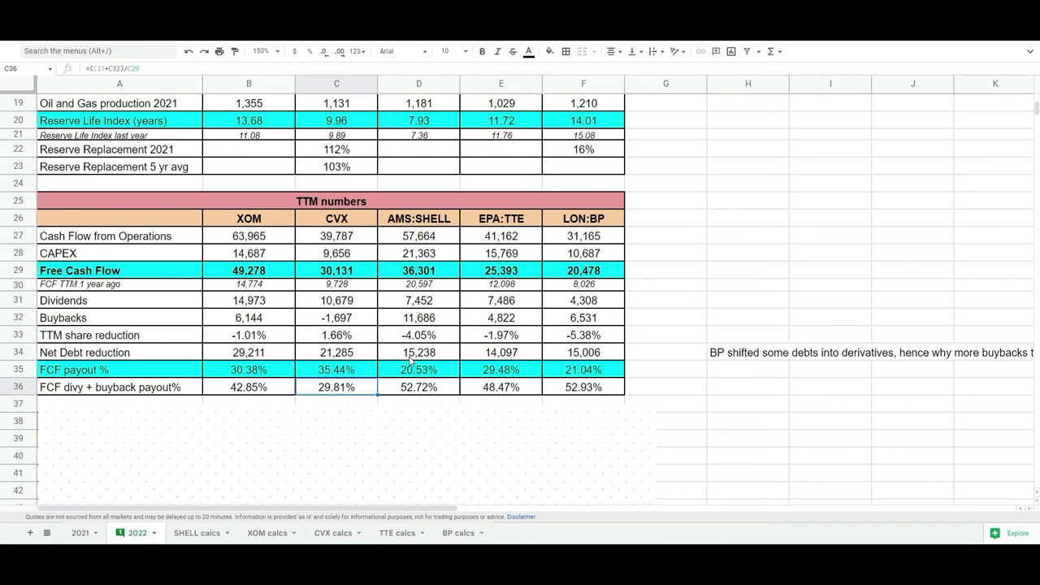
- Highlight the 10% dividend increase in BP's Q2 2022 report and the $6 billion buyback programme in Shell's Q2 2022 slides
key("ctrl+Tab")
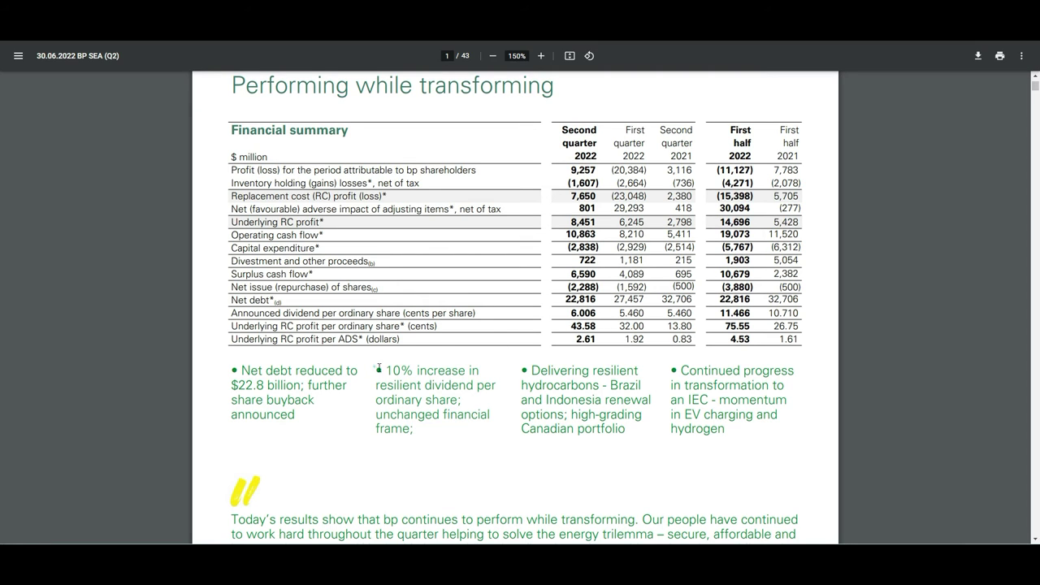
left_click_drag(375, 368, 492, 436)
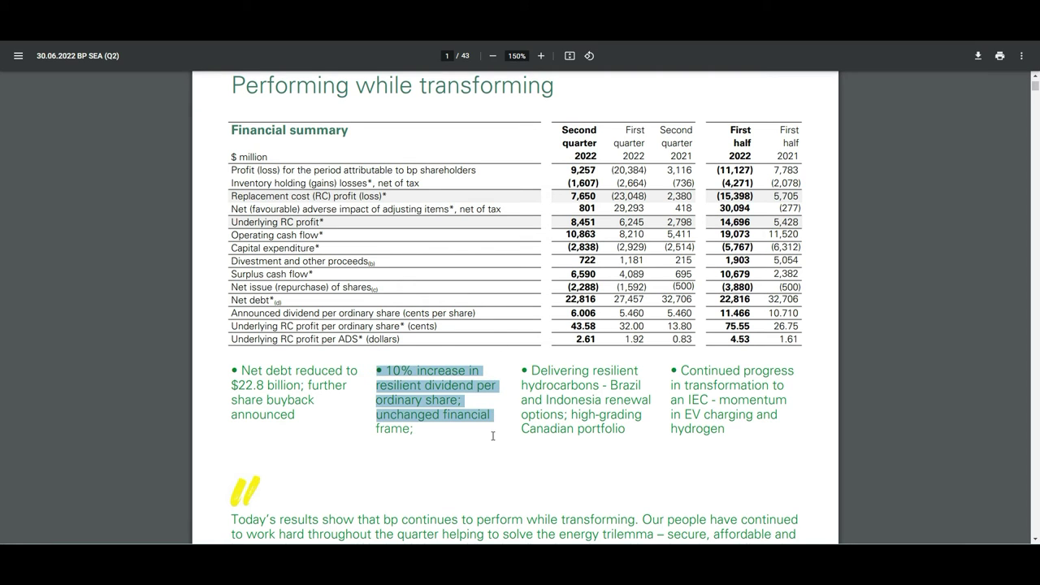
left_click(438, 424)
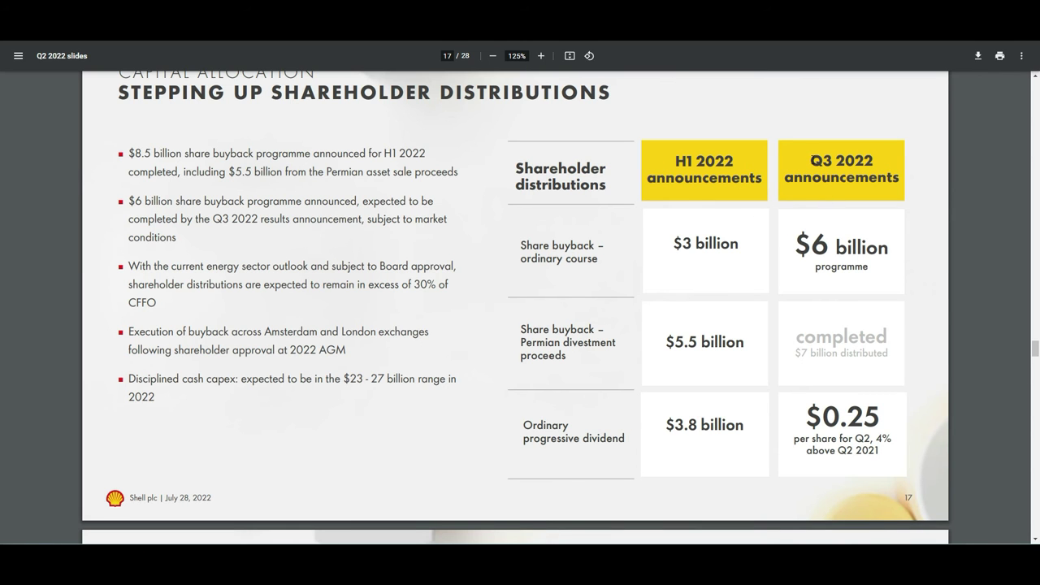
left_click_drag(793, 245, 873, 267)
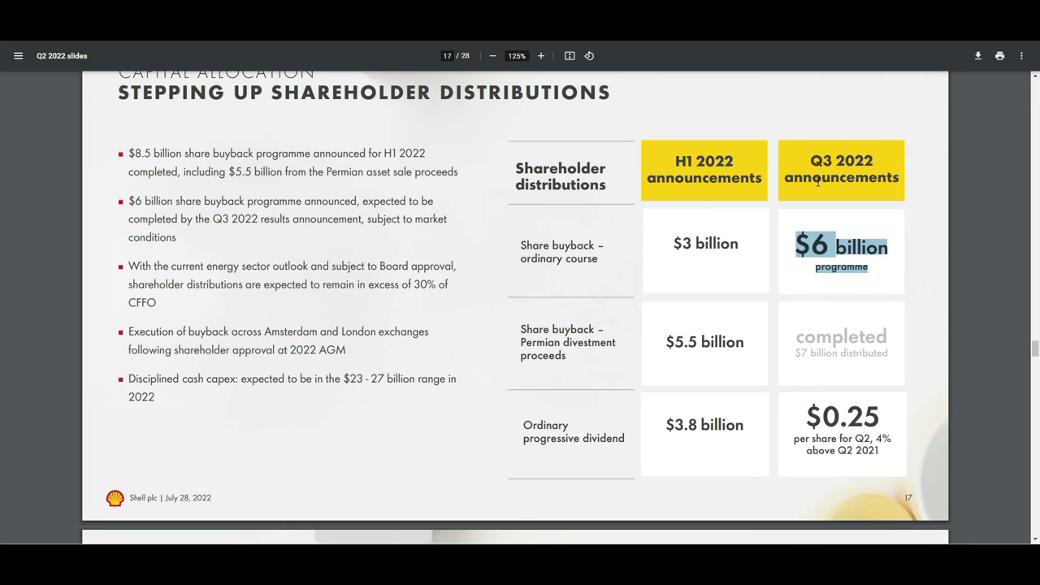
left_click(826, 419)
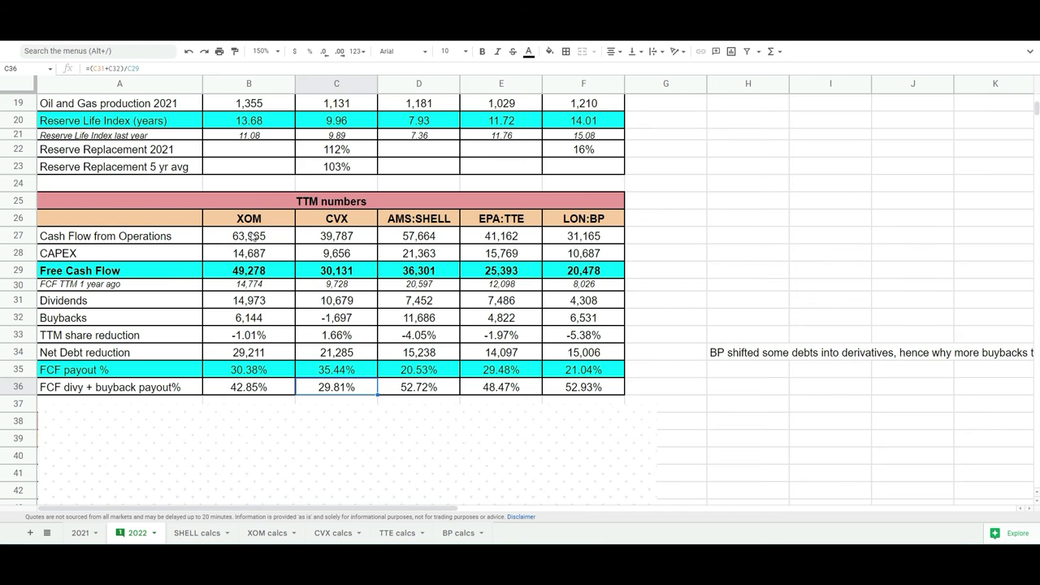
- Move the dotted cover image down to uncover the Valuations table through row 41 of the 2022 sheet
scroll(449, 296, "down", 2)
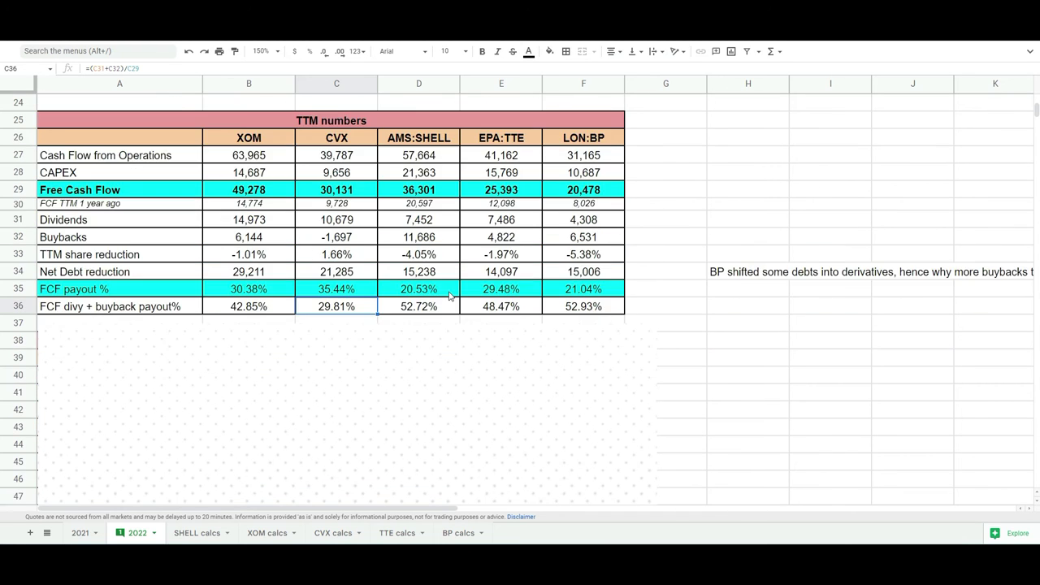
scroll(449, 296, "down", 1)
left_click_drag(406, 284, 402, 362)
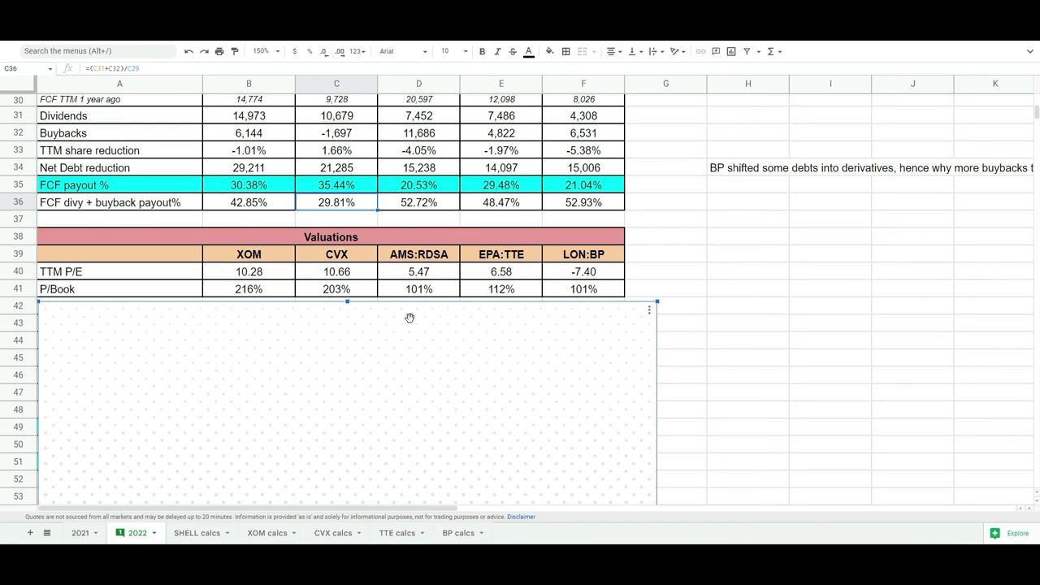
- Compare the TTM P/E of AMS:RDSA, EPA:TTE and LON:BP, and the P/Book of XOM, CVX and AMS:RDSA
left_click(417, 273)
left_click(506, 274)
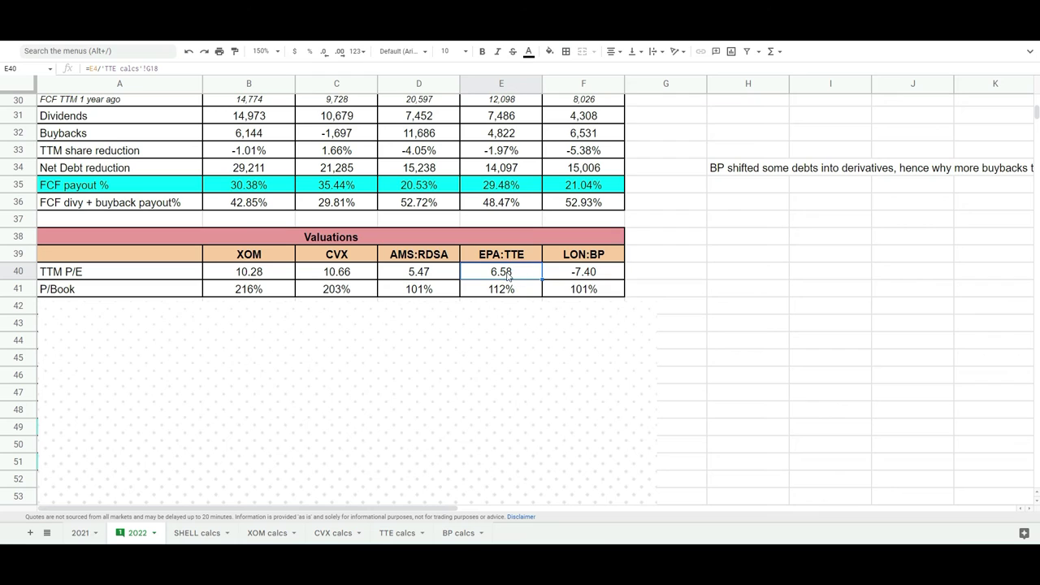
left_click(569, 276)
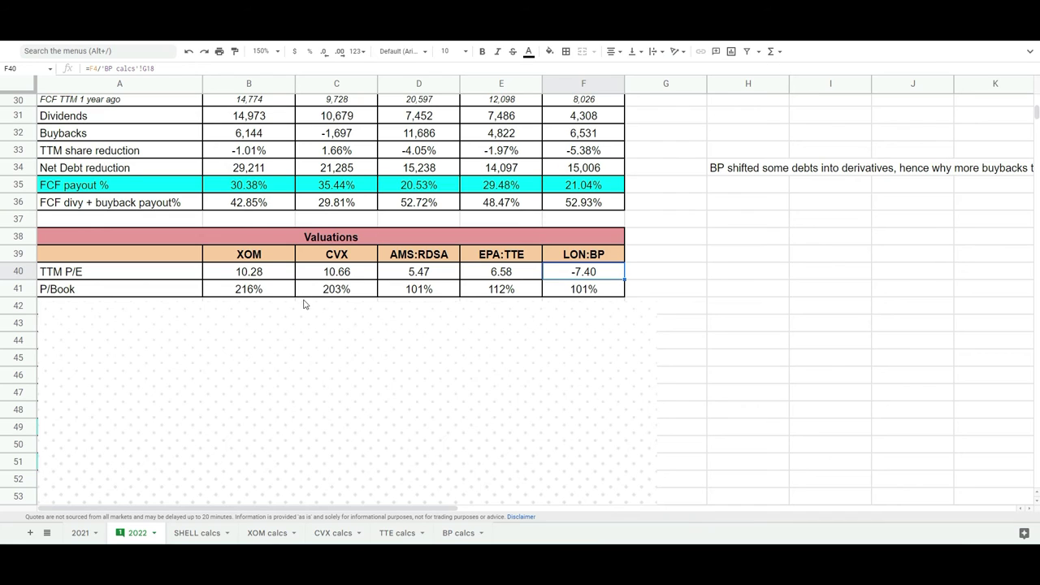
left_click(274, 289)
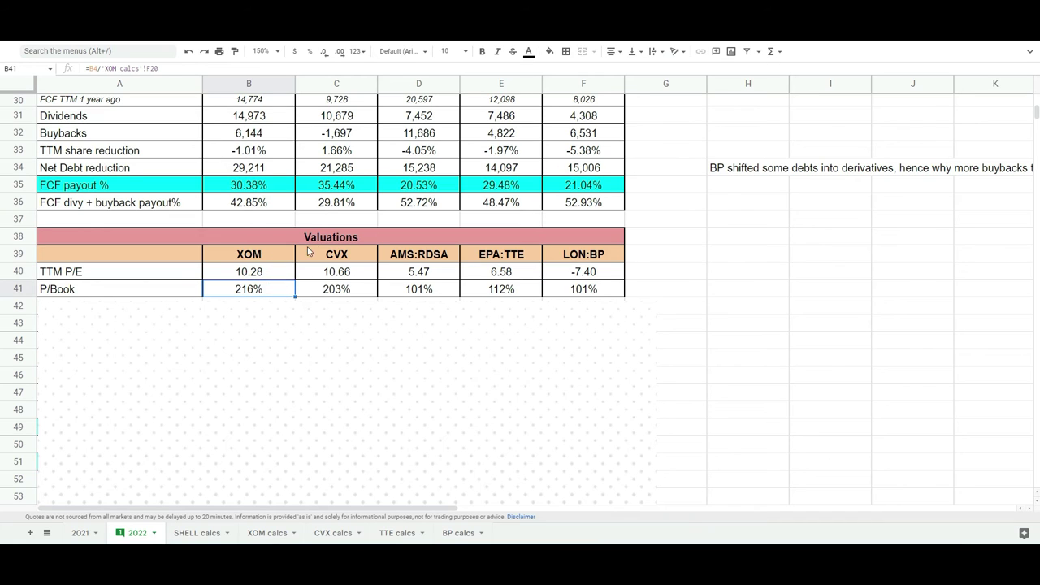
left_click(345, 293)
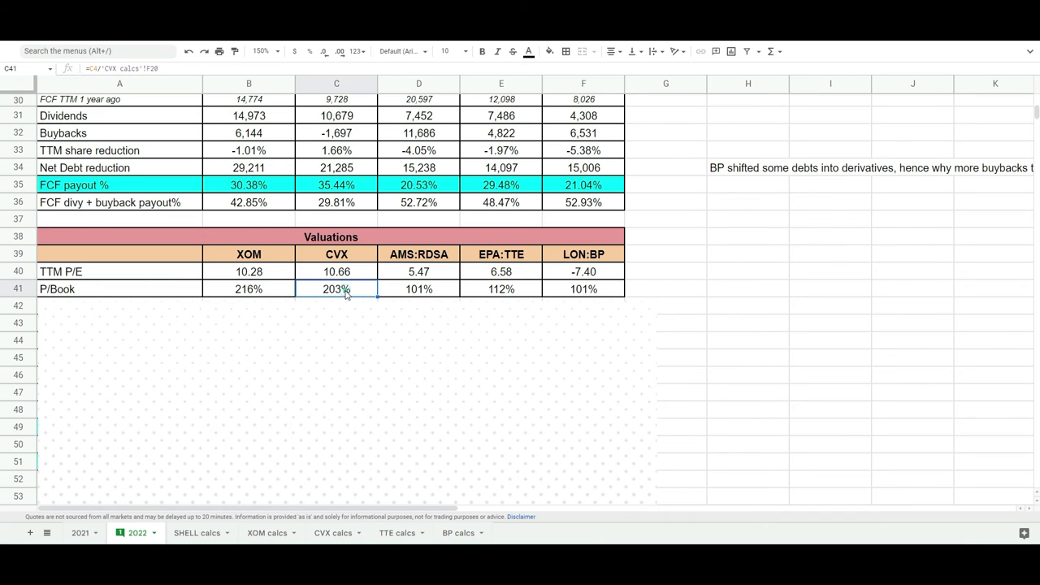
left_click(416, 295)
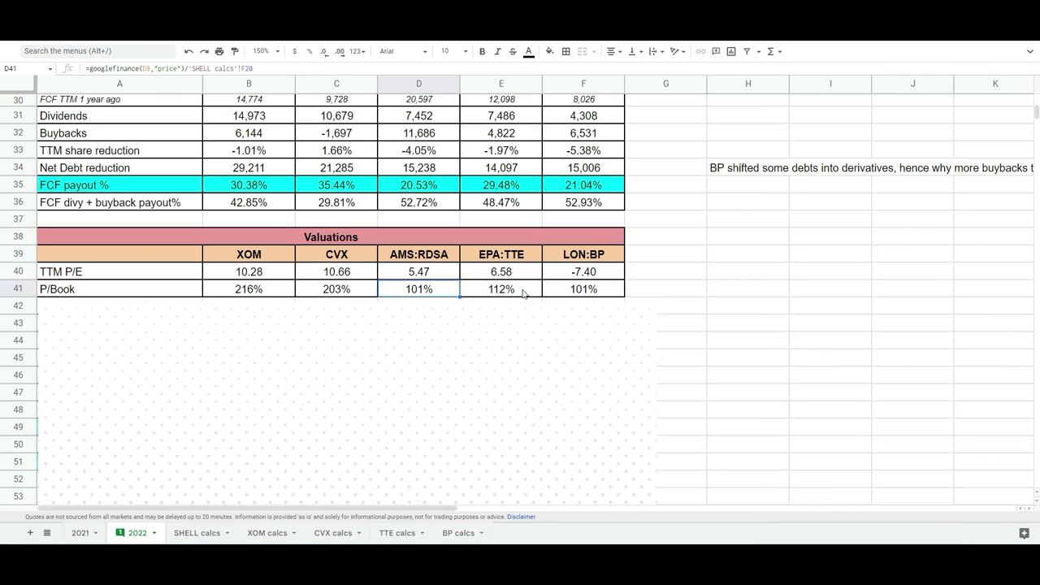
- Move the dotted cover image down to uncover the Dividend Discount Model section through row 46
scroll(197, 286, "down", 1)
left_click(315, 317)
left_click_drag(314, 317, 314, 402)
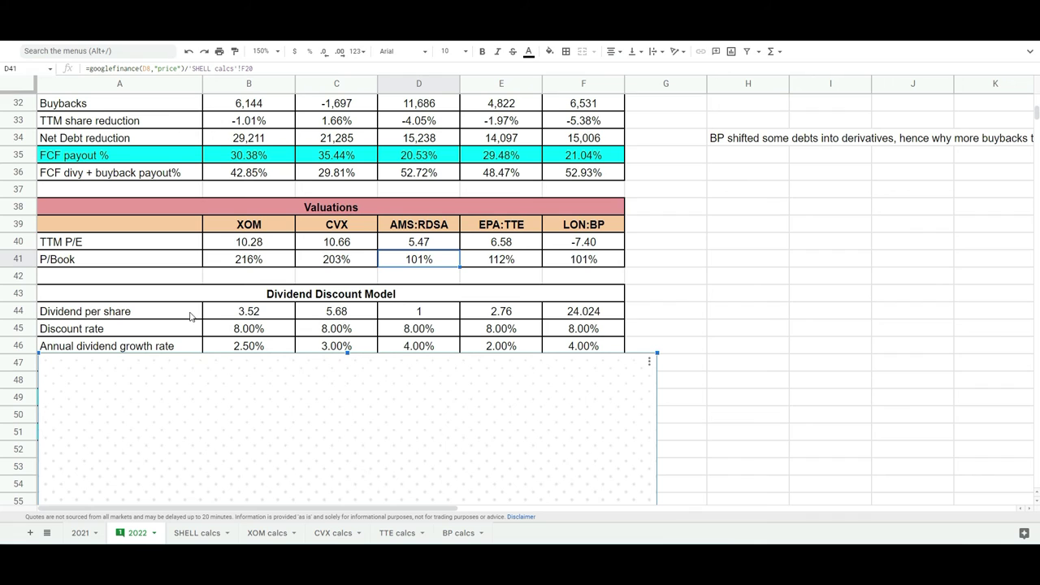
- Select XOM's discount rate, and move the dotted cover image down to uncover the DDM values in row 47
left_click(264, 333)
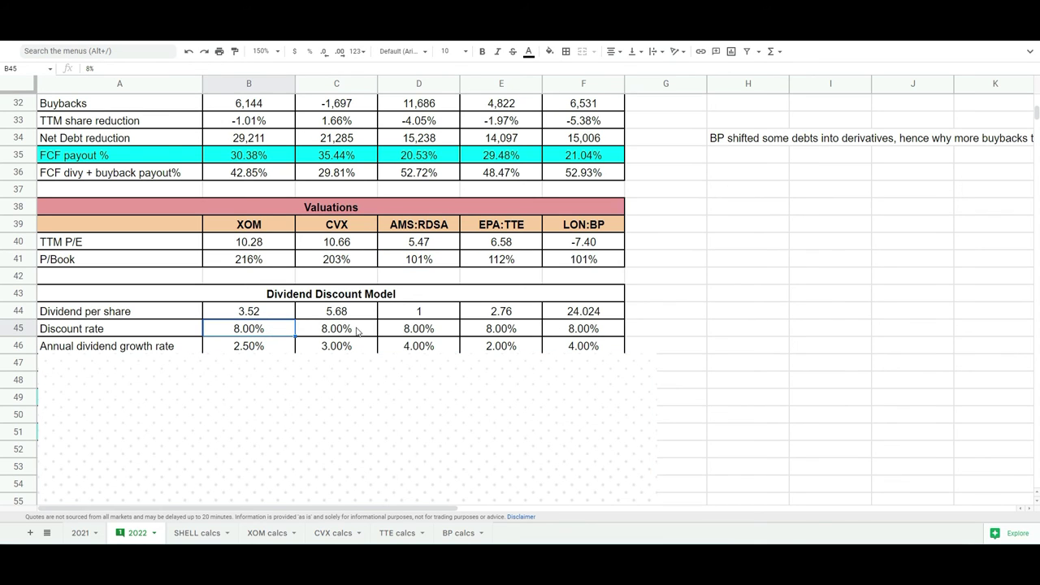
left_click(343, 373)
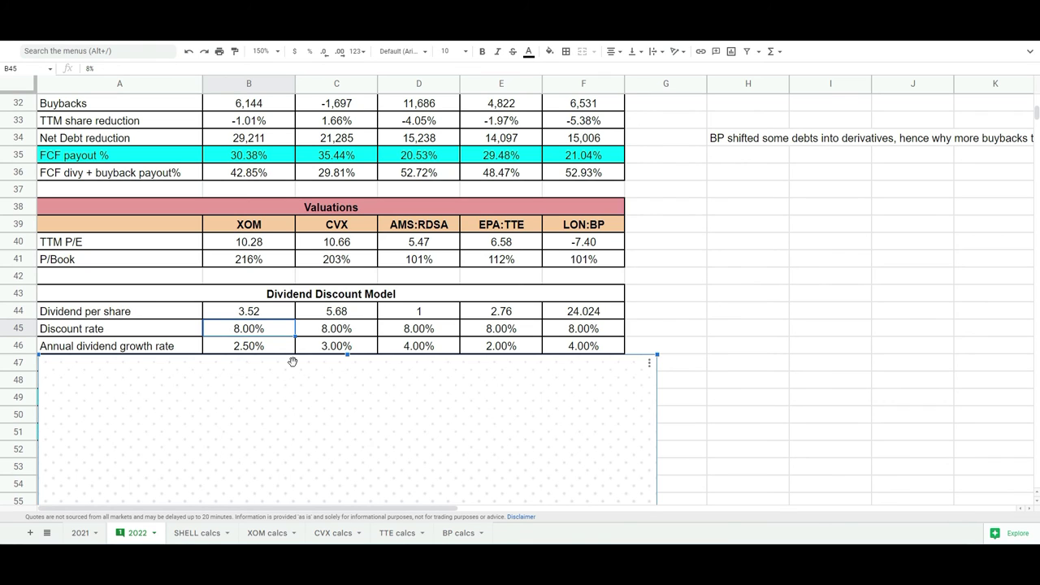
left_click_drag(292, 361, 295, 390)
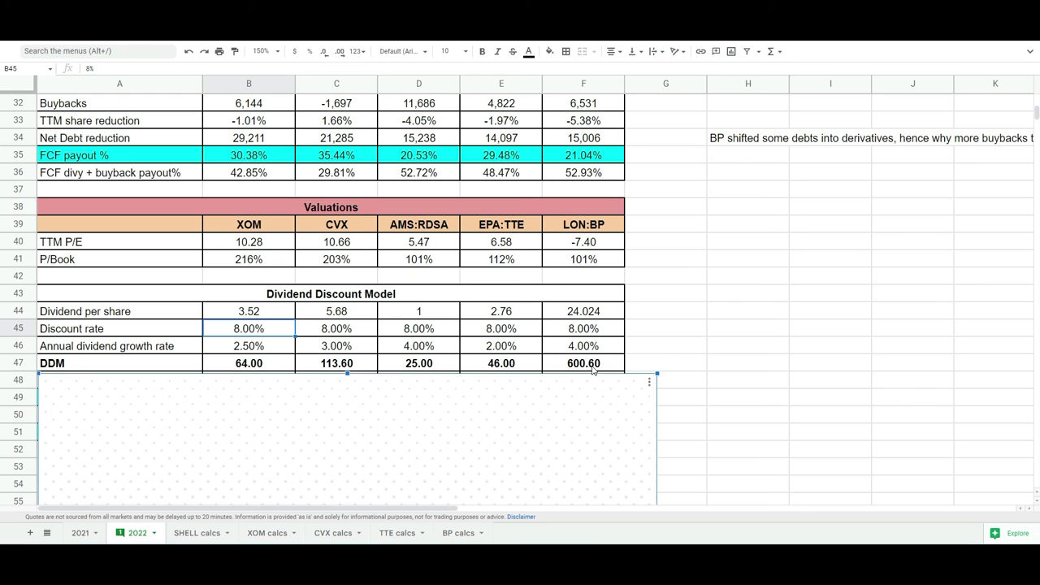
- Review the share prices of XOM, CVX and AMS:SHELL in the Price + Market Cap table
scroll(597, 370, "up", 2)
scroll(598, 370, "up", 10)
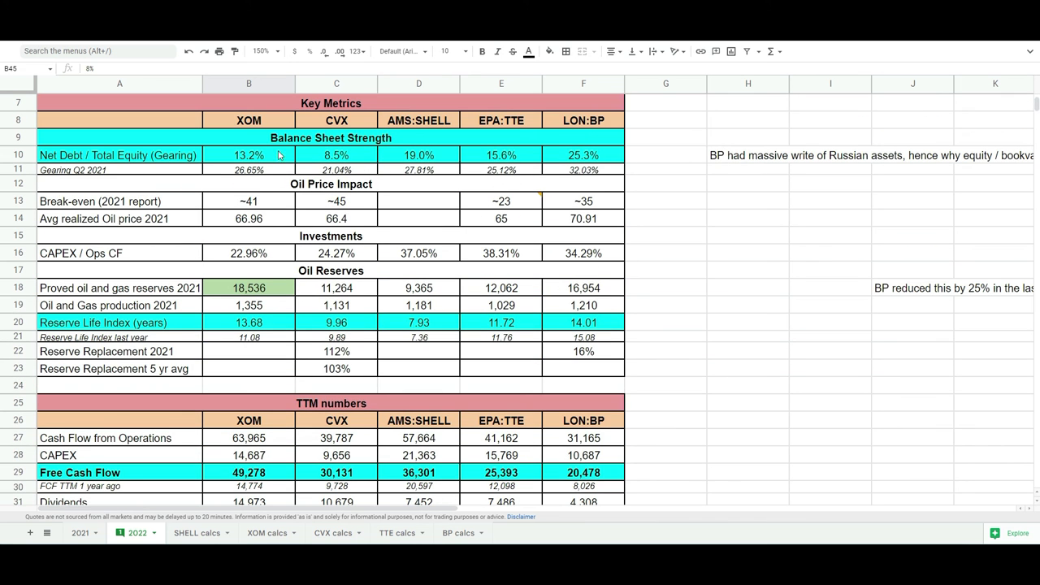
scroll(272, 150, "up", 3)
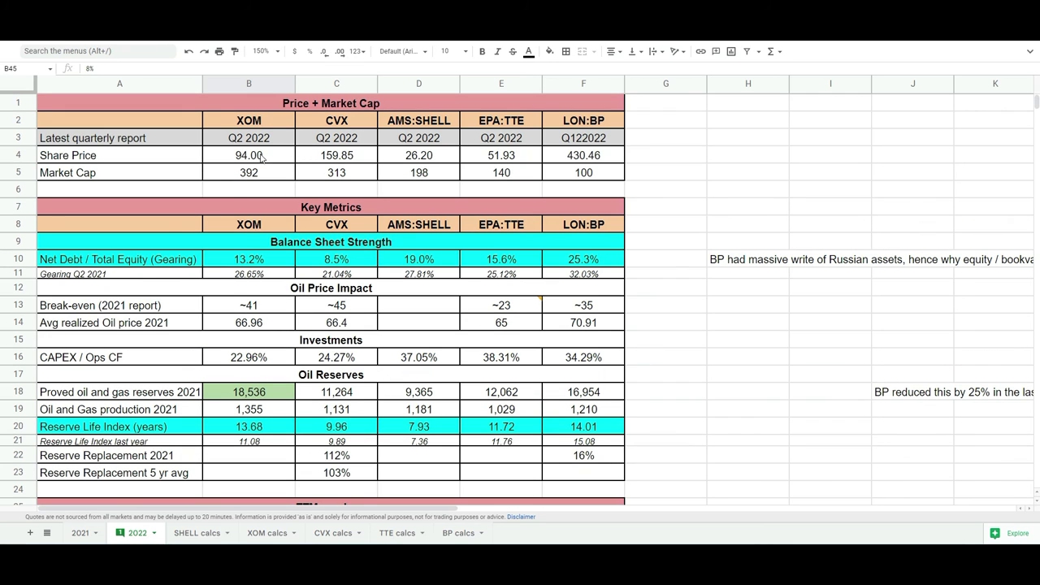
left_click(269, 155)
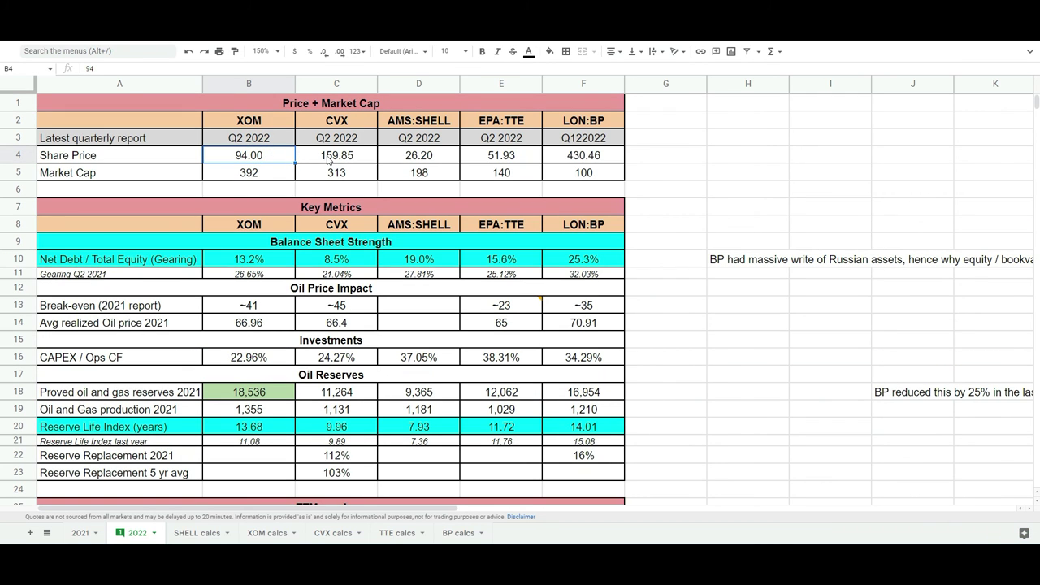
left_click(328, 157)
left_click(399, 158)
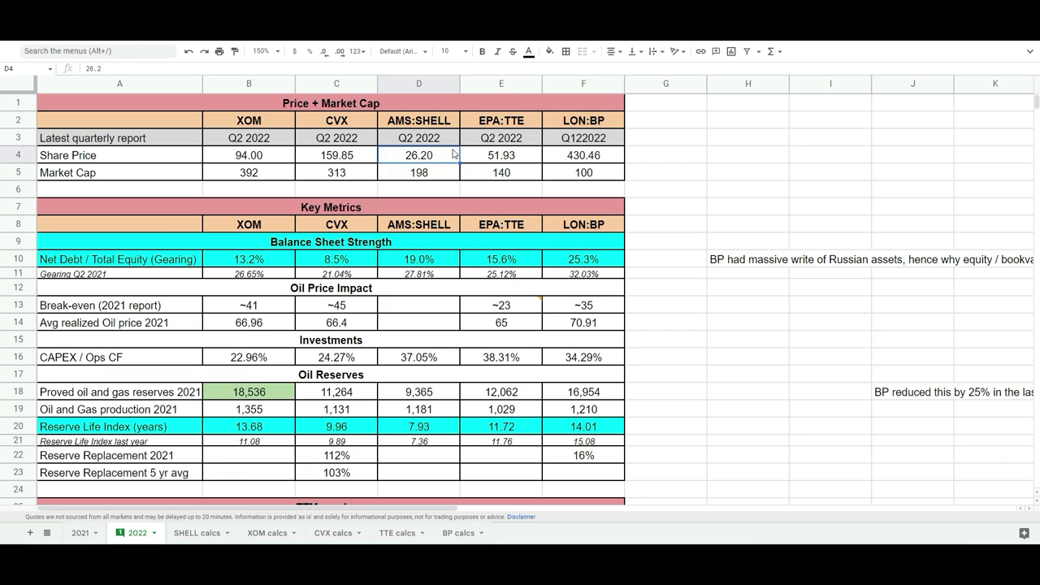
- Move the dotted cover image down to uncover the Current Share Price and Difference rows beneath the DDM values
scroll(544, 212, "down", 12)
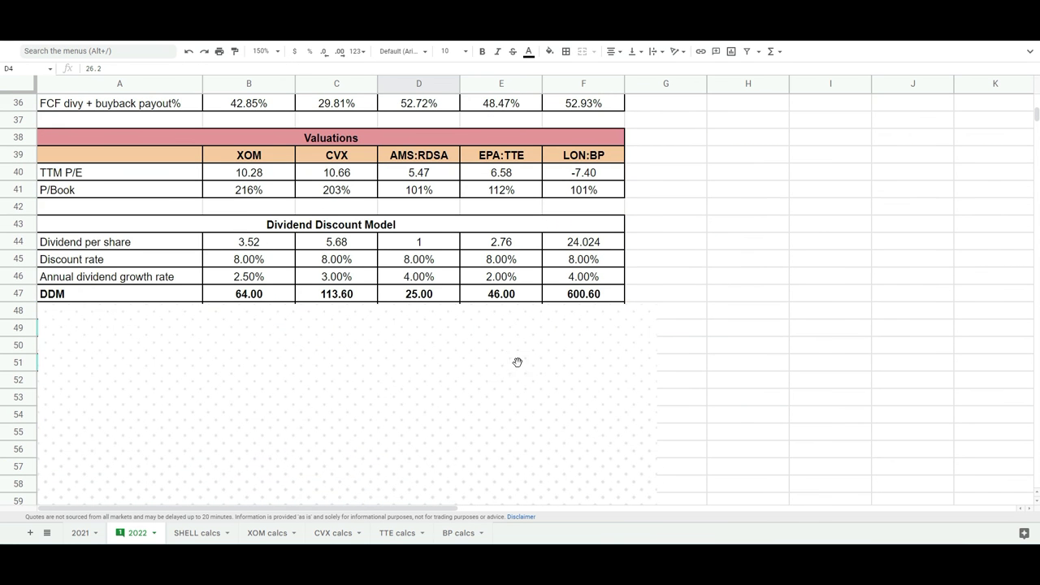
left_click_drag(515, 360, 507, 394)
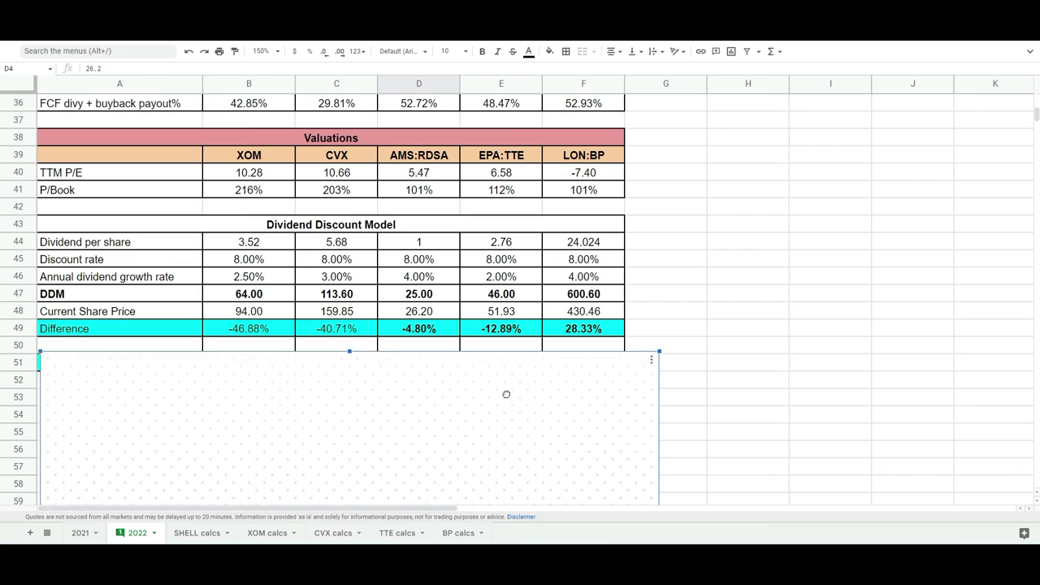
- Check the Difference values of AMS:RDSA and LON:BP, and move the dotted cover image down to uncover the Dividend yield row
left_click(425, 329)
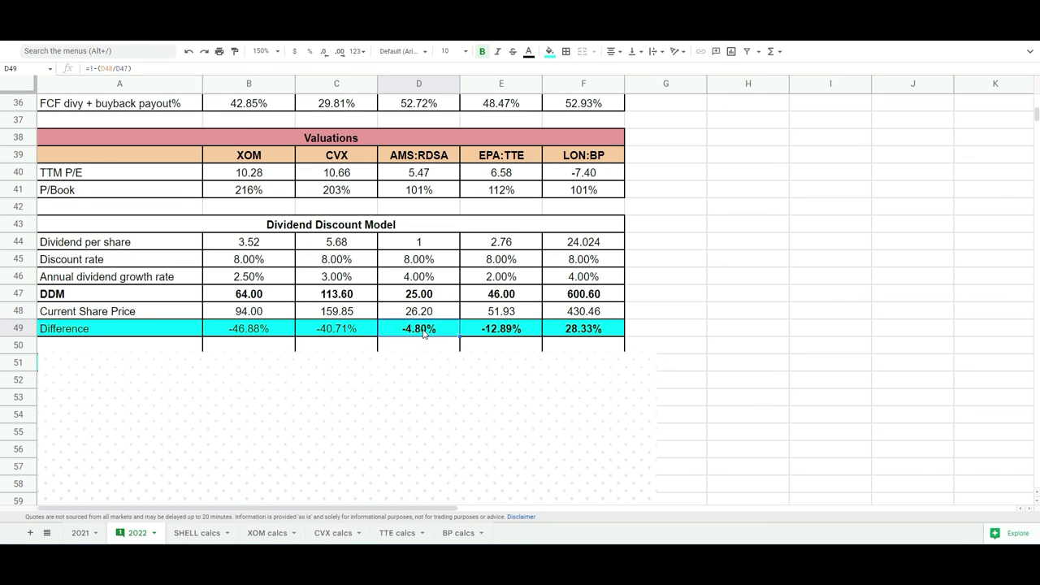
left_click(573, 330)
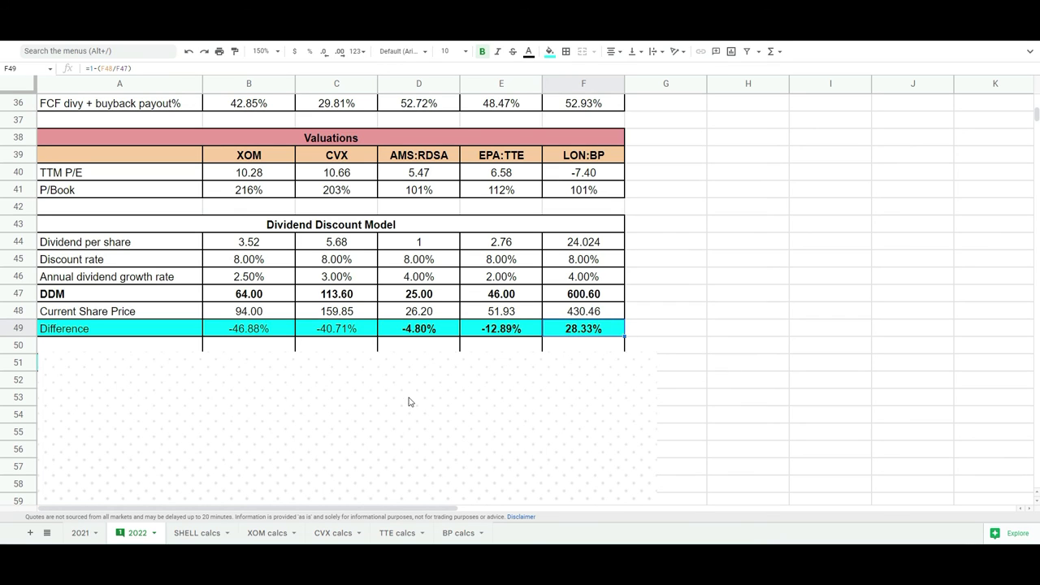
left_click_drag(408, 397, 409, 431)
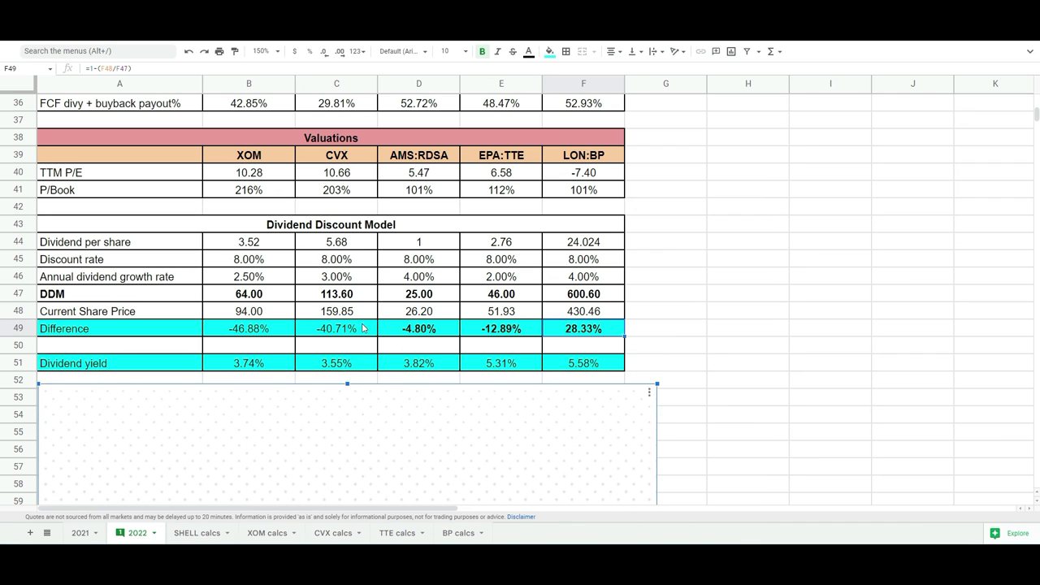
- Try an annual dividend growth rate of 6% for CVX, check its DDM value, and lower the rate to 5%
left_click(341, 279)
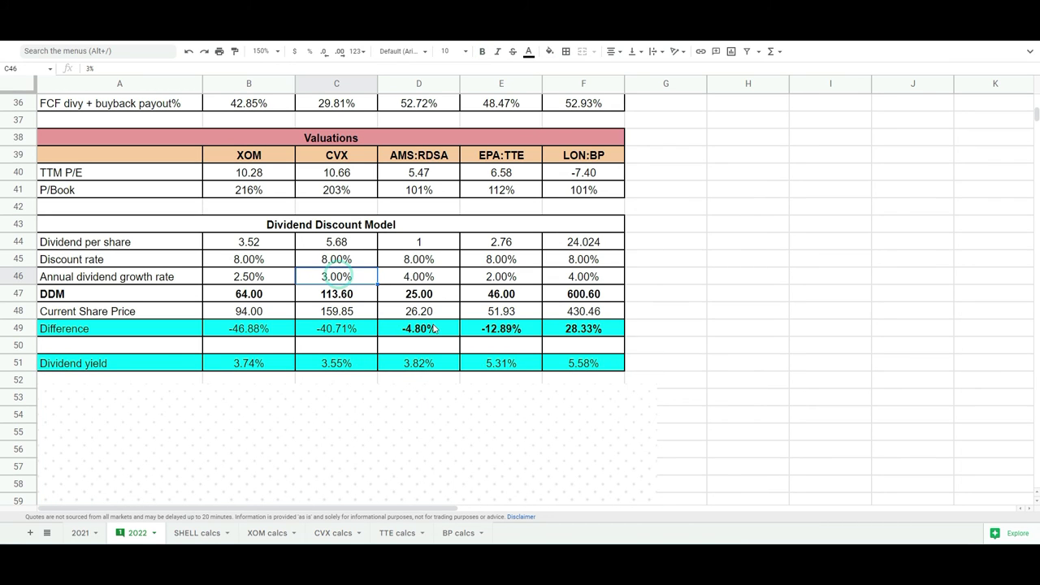
type("6")
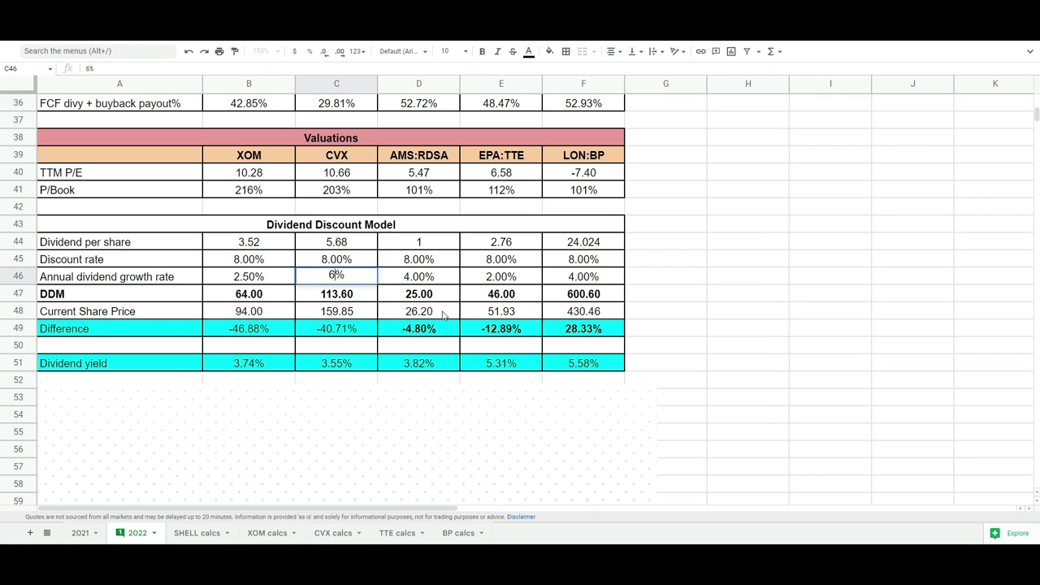
left_click(441, 312)
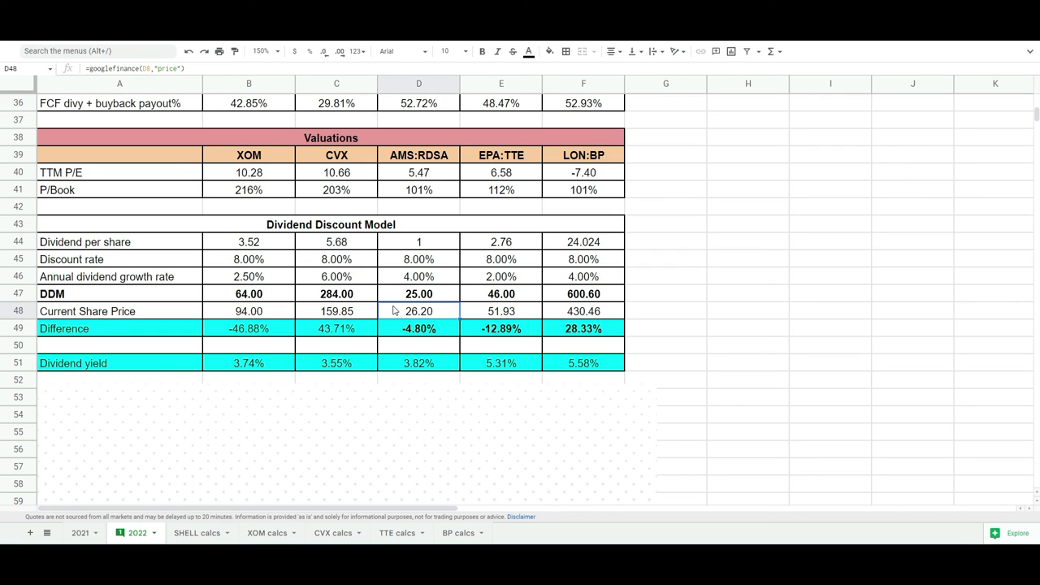
left_click(344, 300)
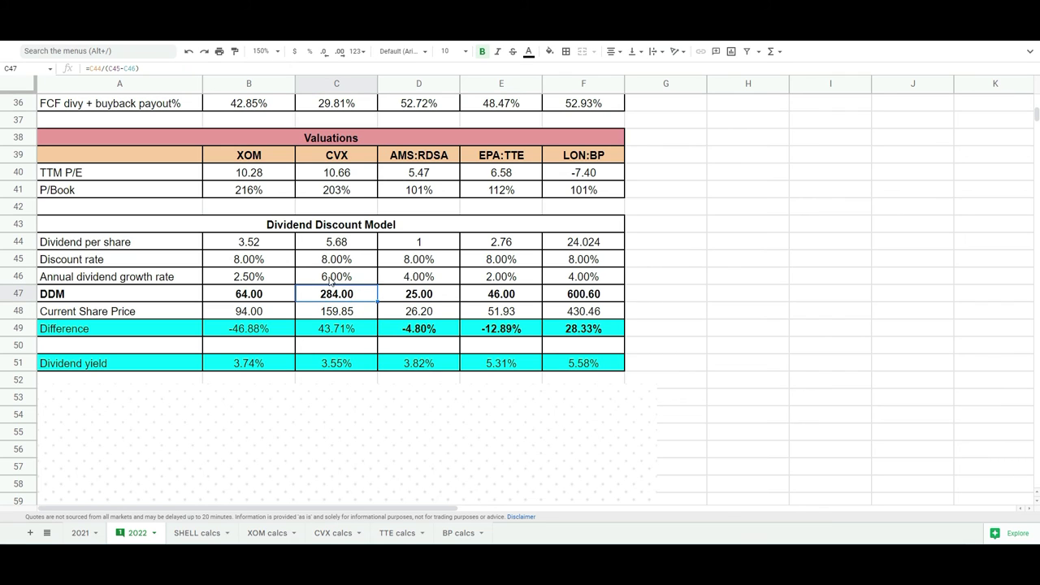
left_click(331, 279)
type("5%")
key("Return")
- Review the dividend yields of all five companies, from LON:BP and EPA:TTE across to AMS:RDSA, CVX and XOM
left_click(601, 368)
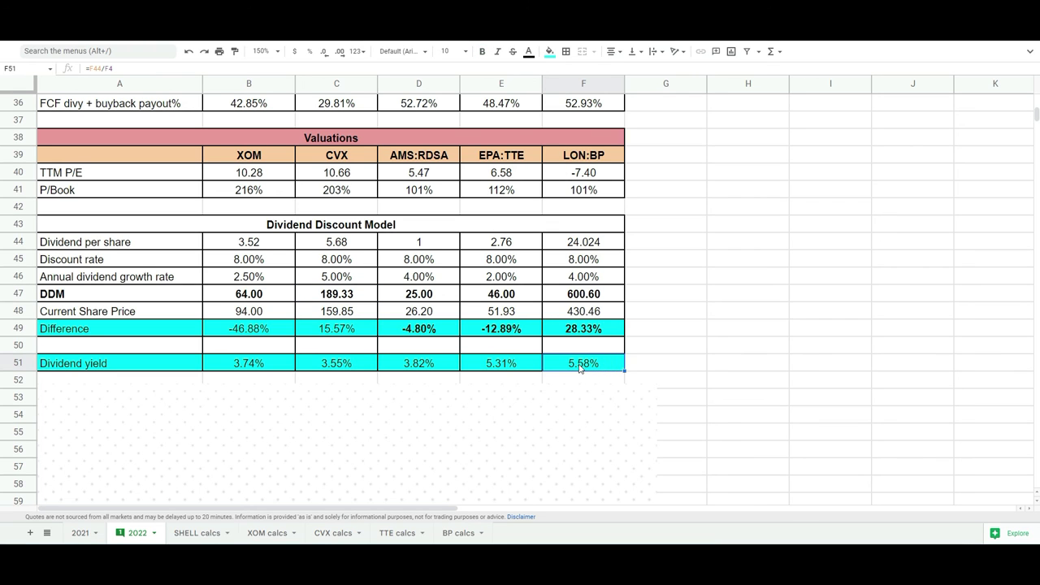
left_click(505, 366)
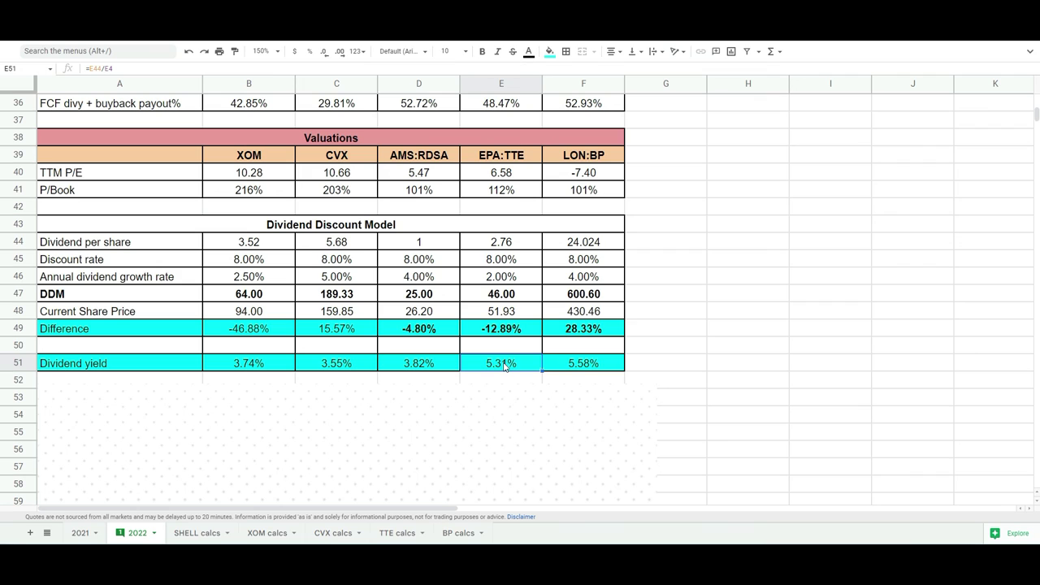
left_click(568, 367)
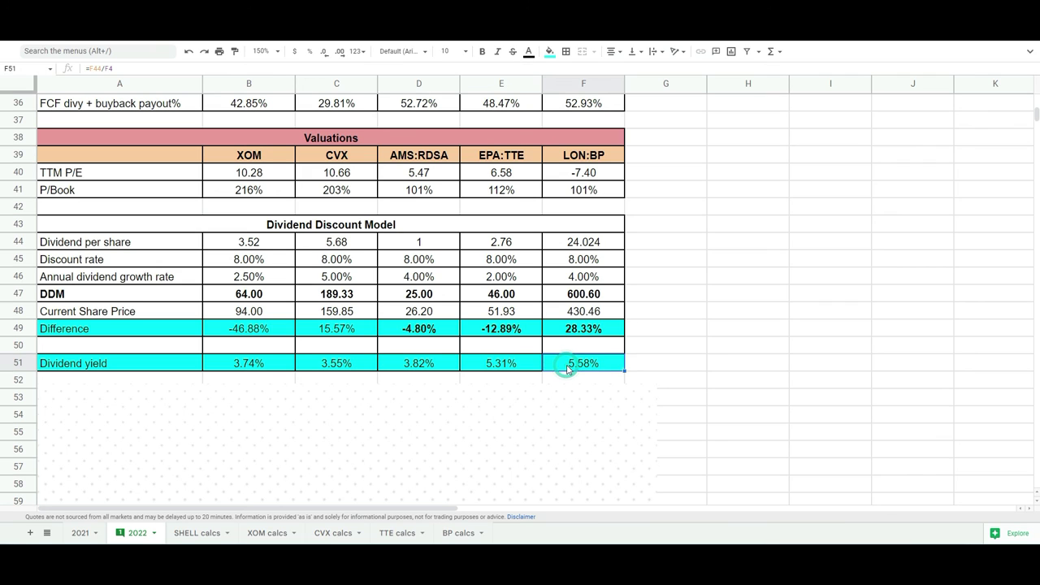
left_click(422, 370)
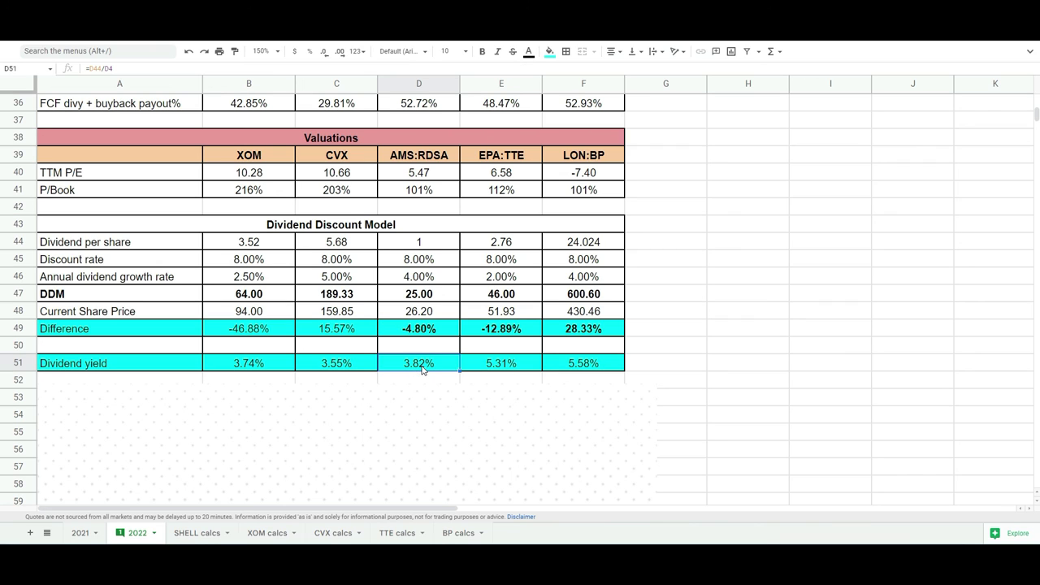
left_click(321, 365)
left_click(266, 367)
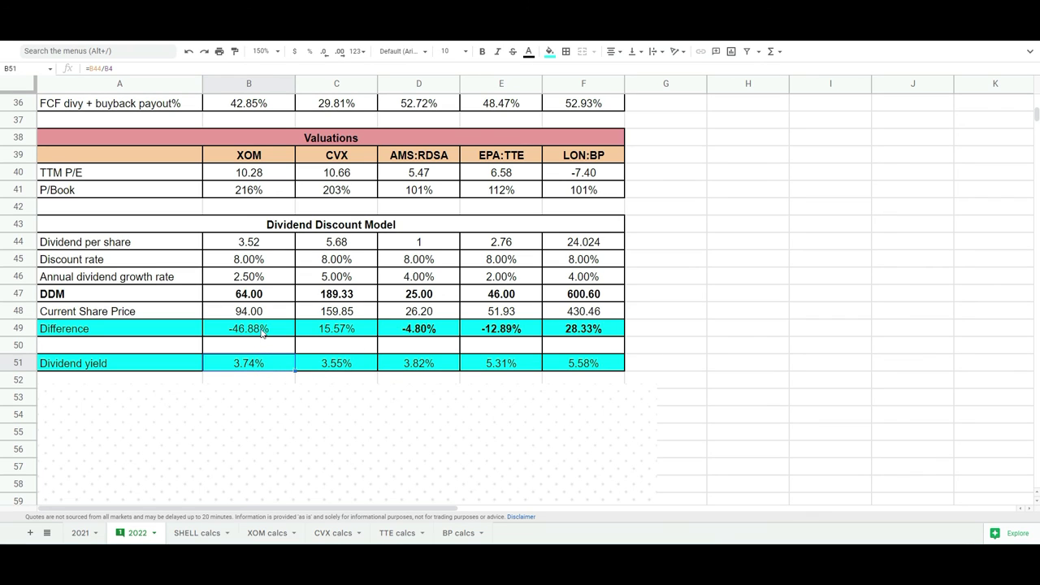
- Set CVX's annual dividend growth rate back to 3%, and compare the dividend yields of XOM and CVX
left_click(333, 279)
type("3")
key("Return")
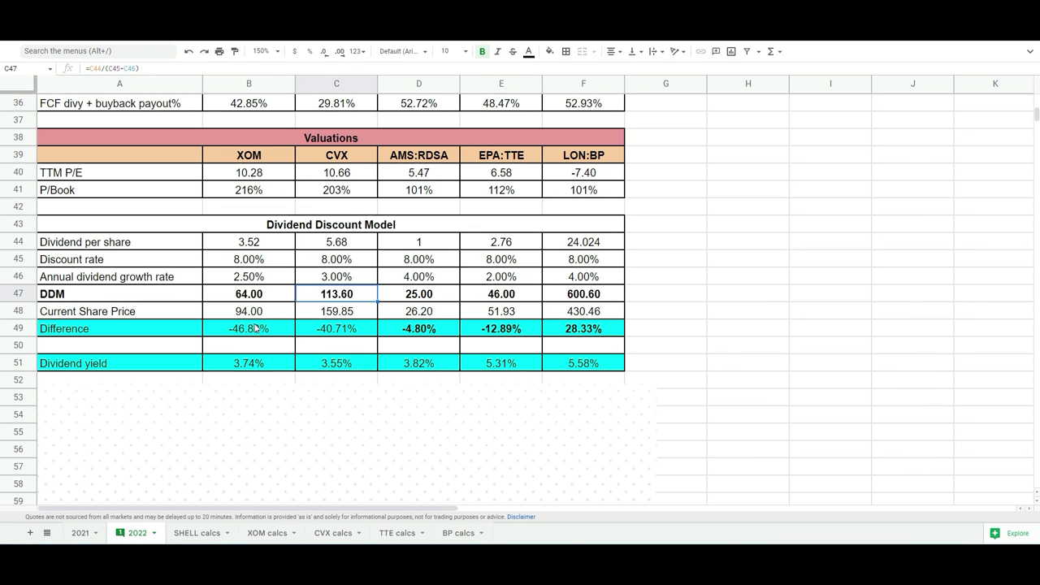
left_click(252, 367)
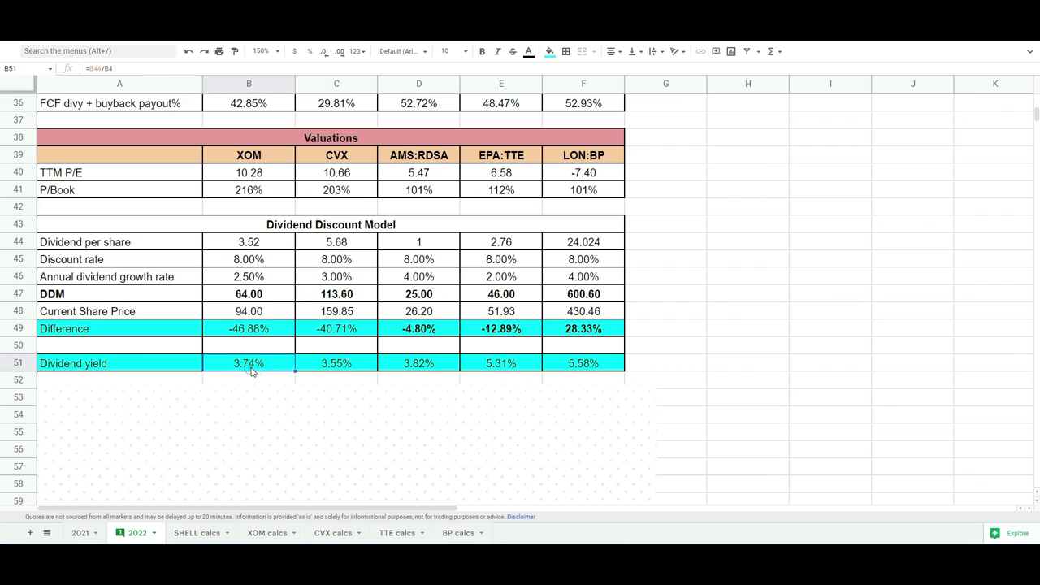
left_click(346, 367)
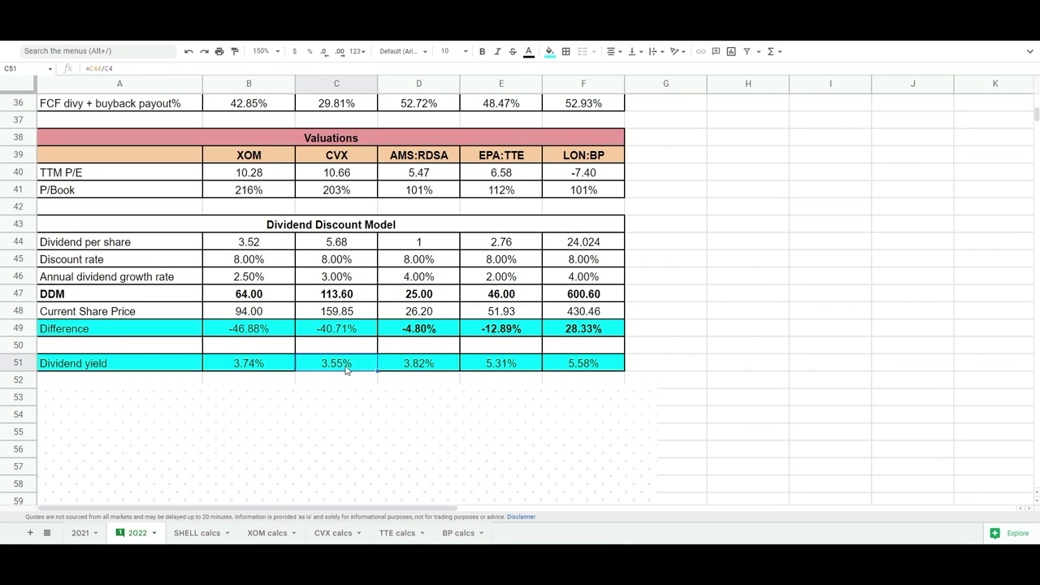